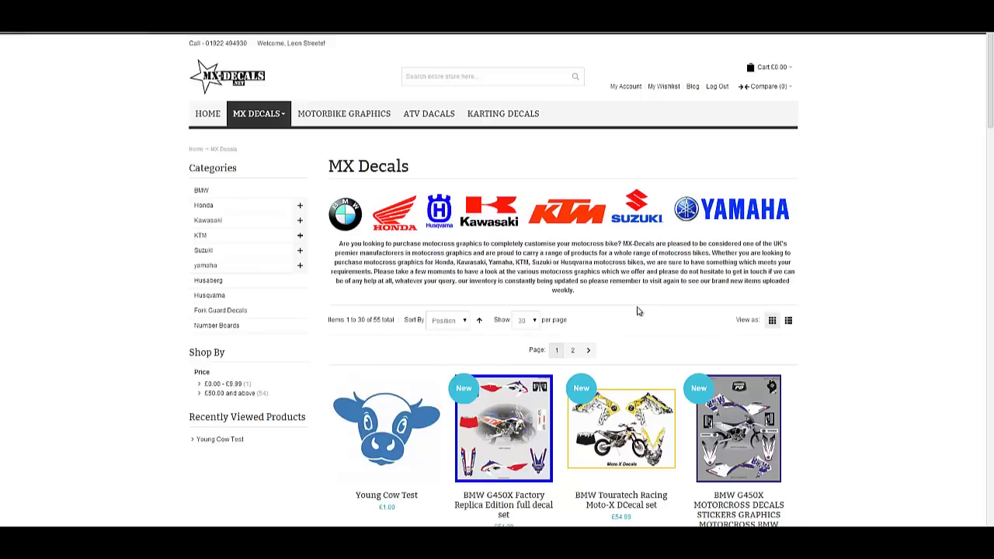
- Add the Young Cow Test product to the cart and proceed to checkout
{"action": "scroll", "coordinate": [637, 310], "scroll_direction": "down", "scroll_amount": 1}
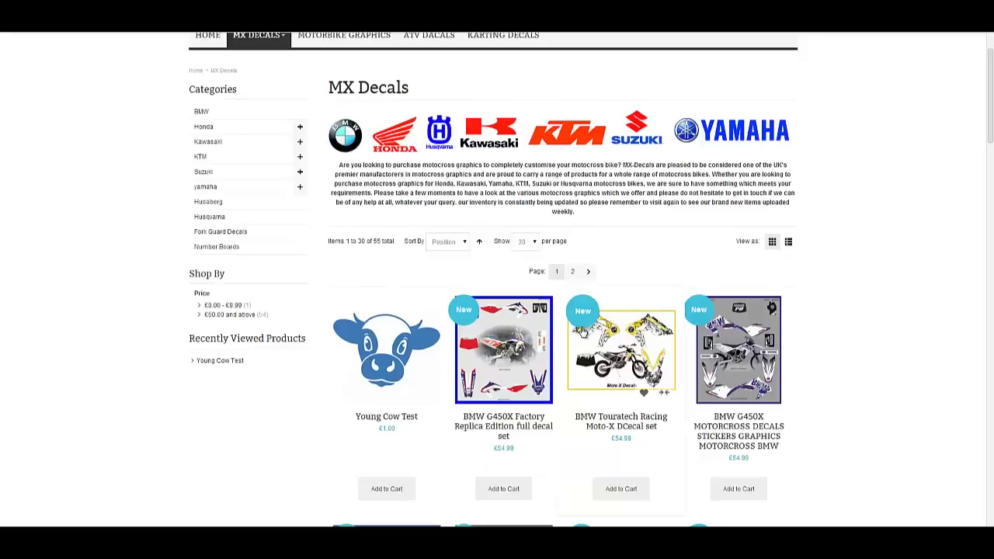
{"action": "left_click", "coordinate": [402, 348]}
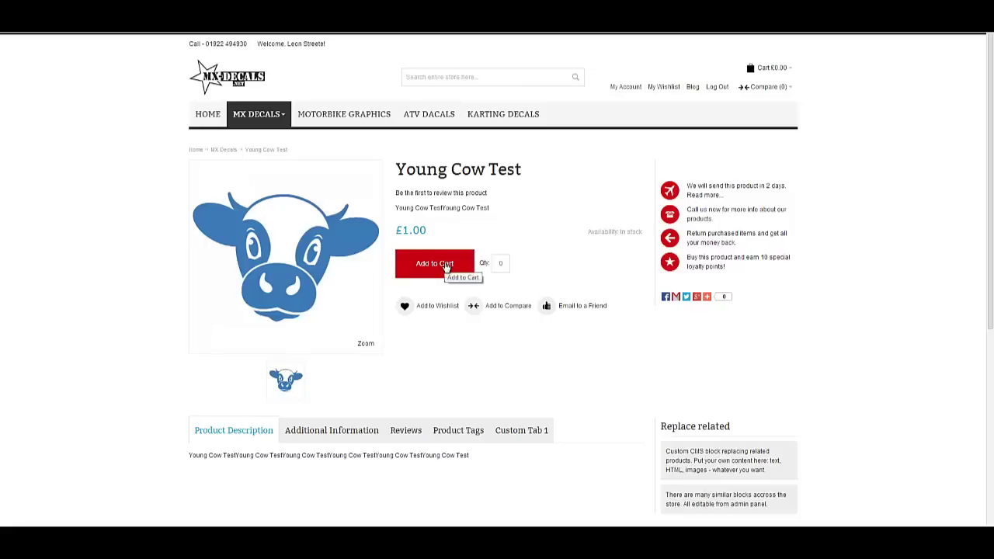
{"action": "left_click", "coordinate": [447, 266]}
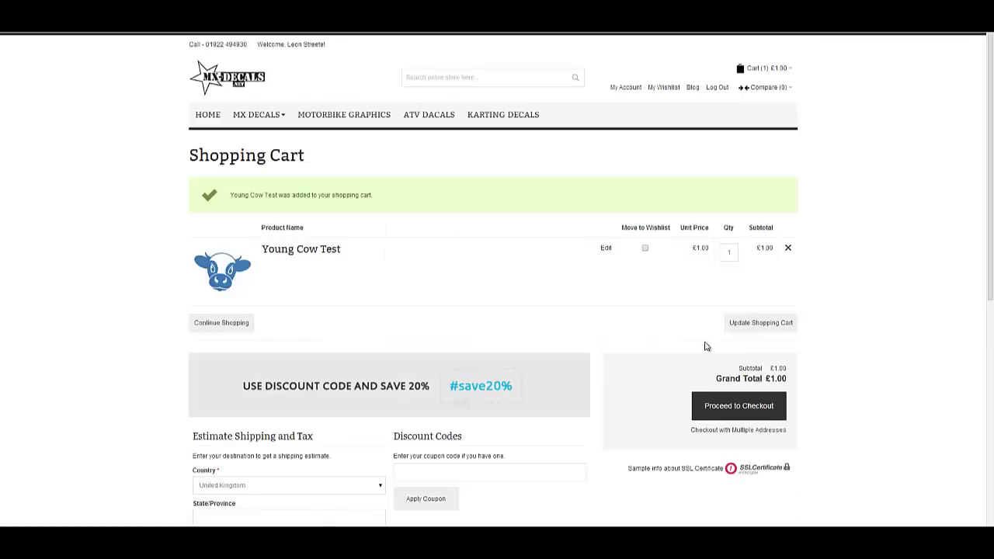
{"action": "left_click", "coordinate": [736, 407]}
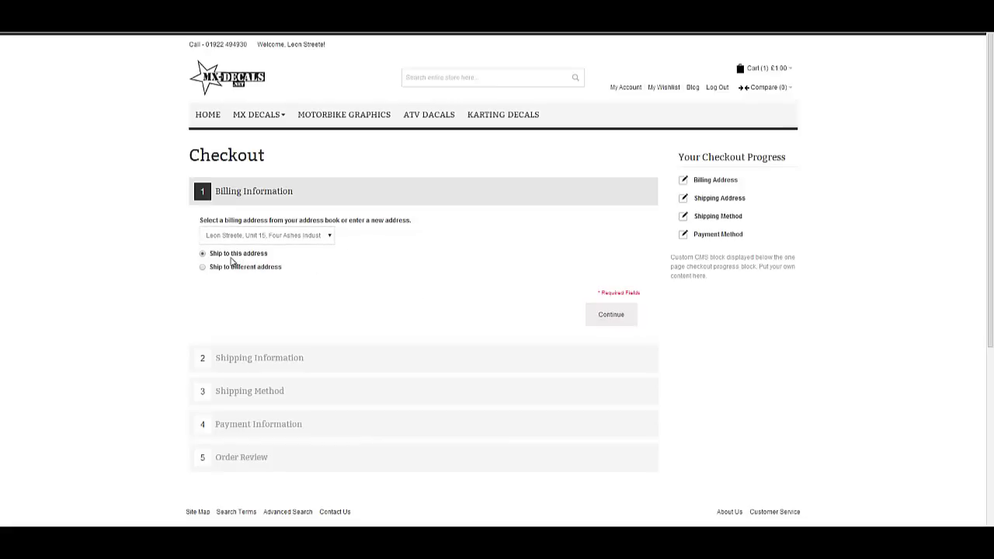
- Place the order with shipping to the saved billing address, free shipping and Check / Money order payment
{"action": "left_click", "coordinate": [613, 316]}
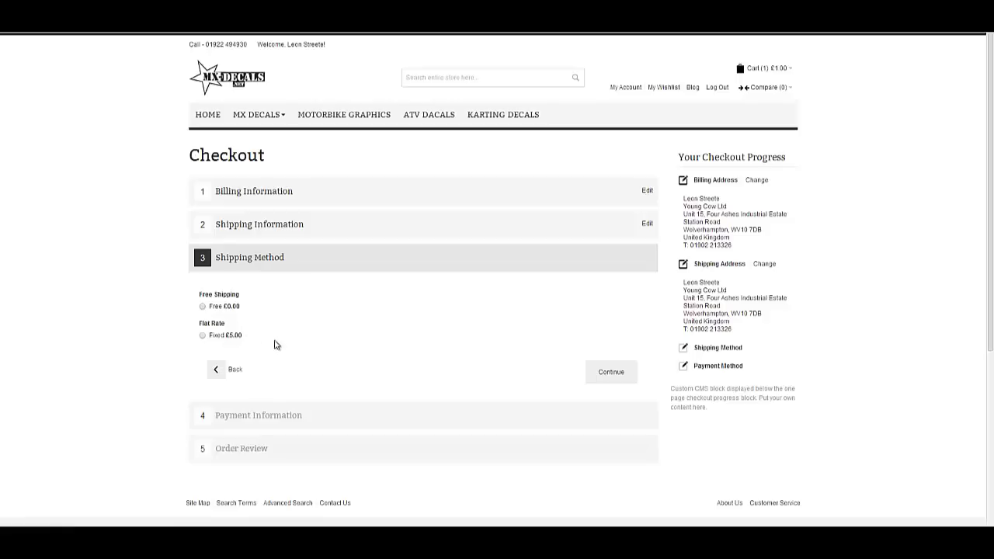
{"action": "left_click", "coordinate": [203, 307]}
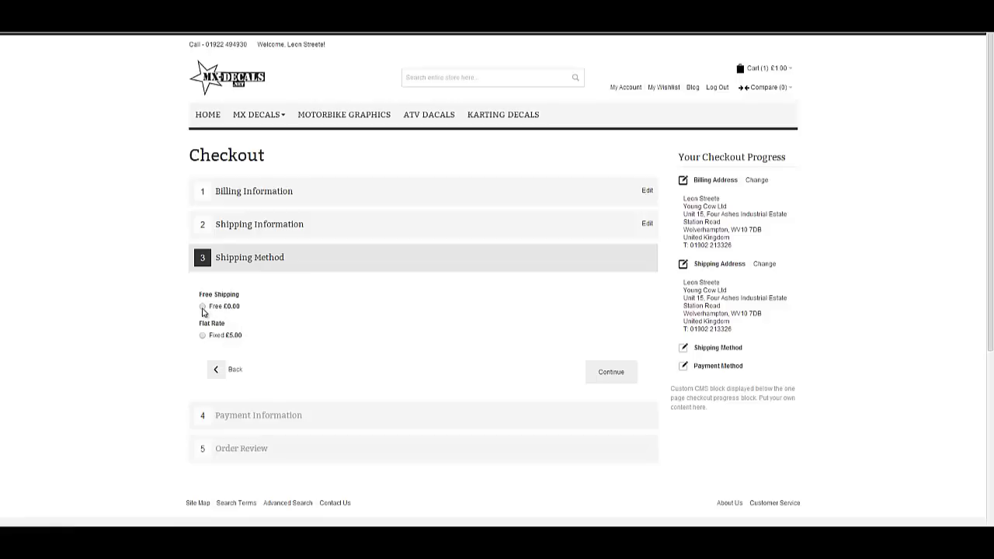
{"action": "left_click", "coordinate": [618, 378]}
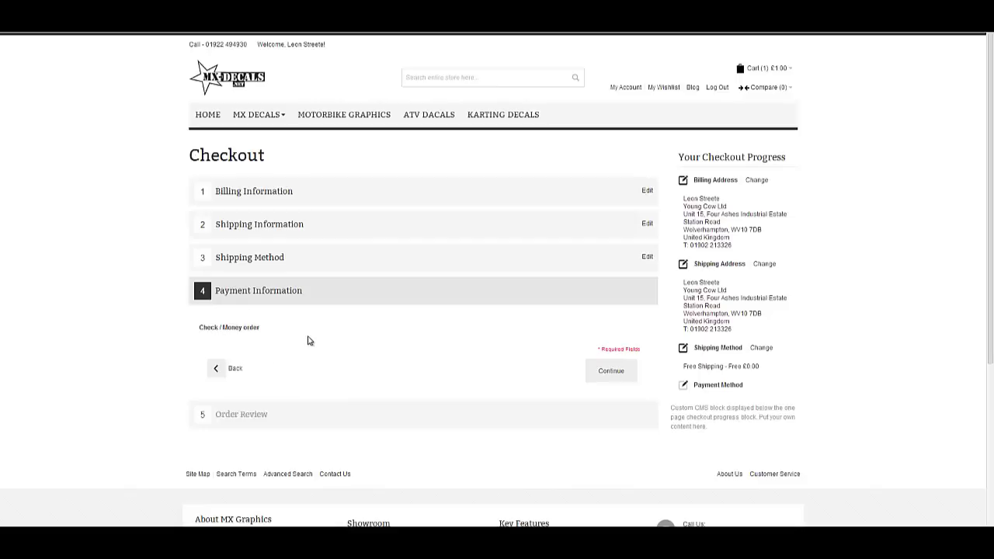
{"action": "left_click", "coordinate": [607, 371]}
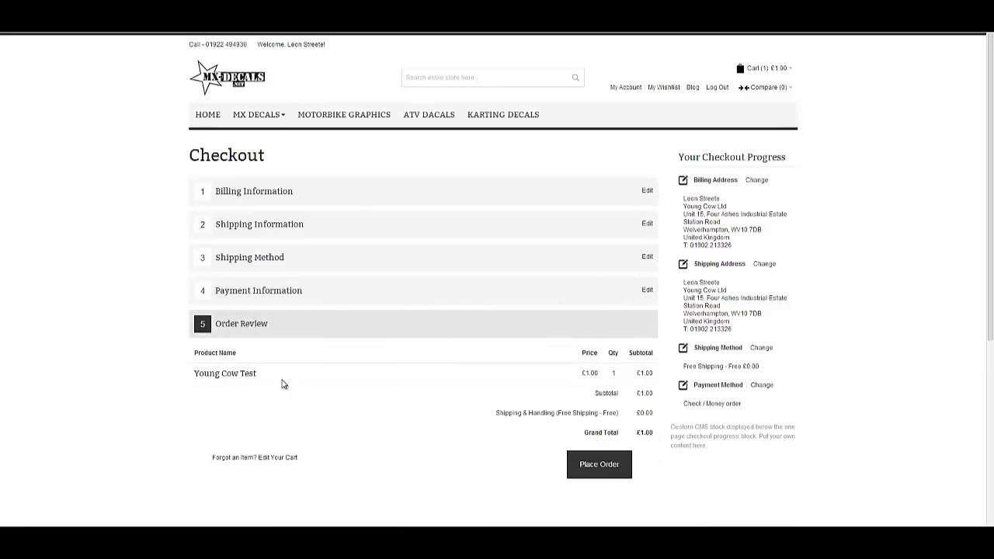
{"action": "left_click", "coordinate": [614, 465]}
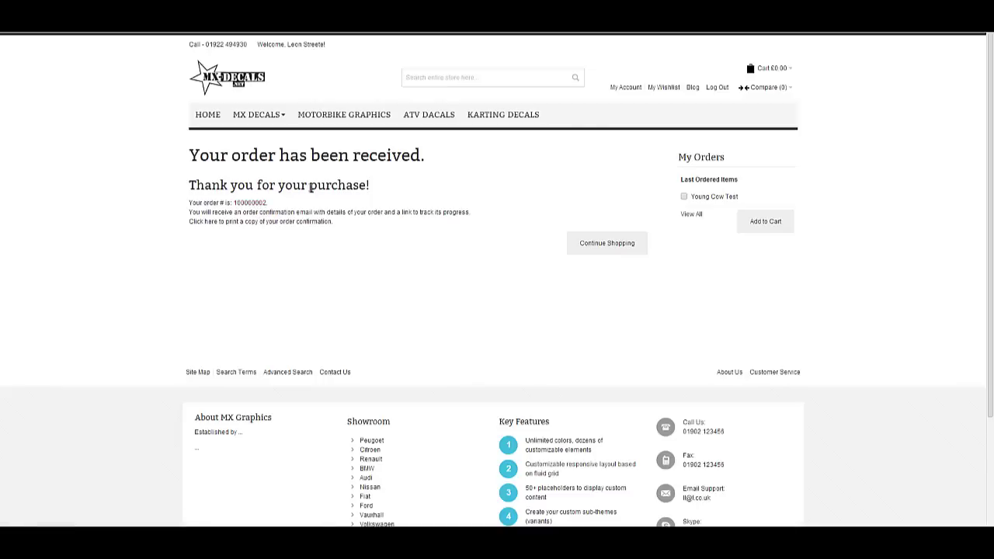
- Open the placed order from its confirmation and review the addresses, shipping method, payment method and items ordered
{"action": "left_click", "coordinate": [261, 203]}
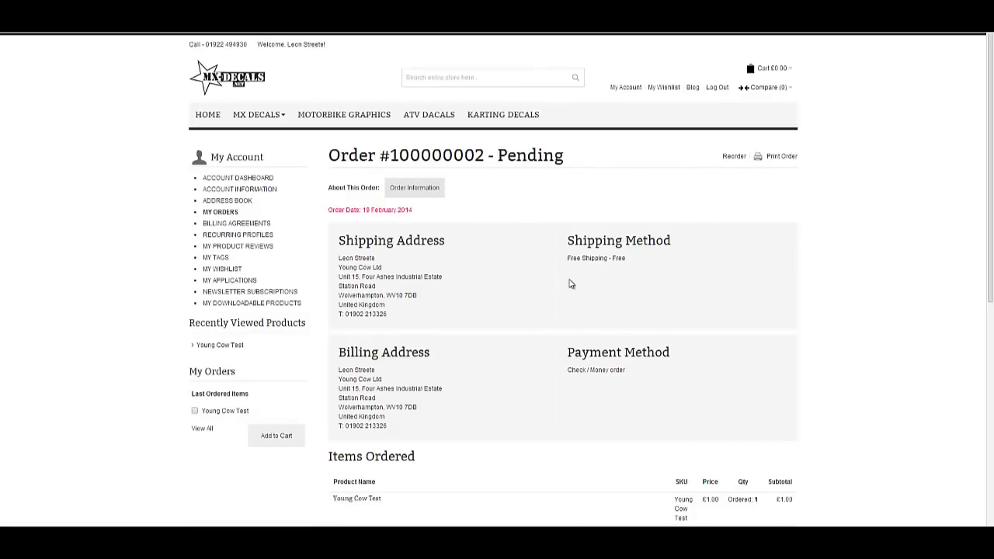
{"action": "scroll", "coordinate": [569, 284], "scroll_direction": "down", "scroll_amount": 1}
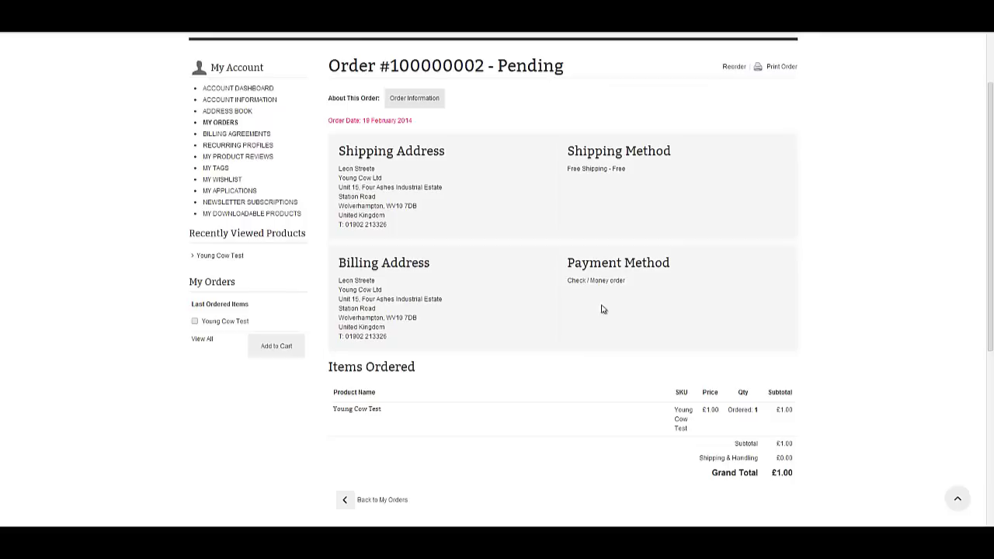
{"action": "scroll", "coordinate": [666, 305], "scroll_direction": "down", "scroll_amount": 1}
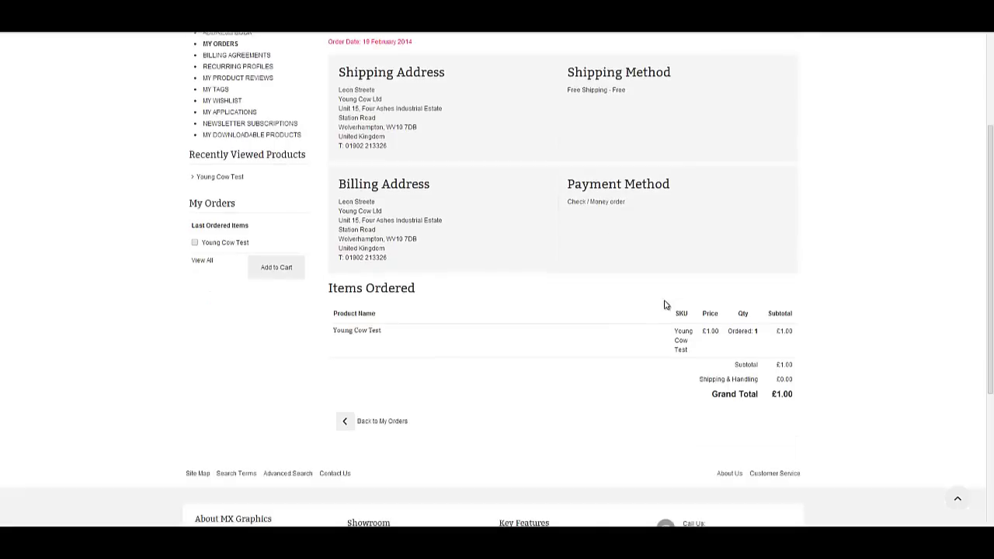
{"action": "scroll", "coordinate": [747, 379], "scroll_direction": "up", "scroll_amount": 2}
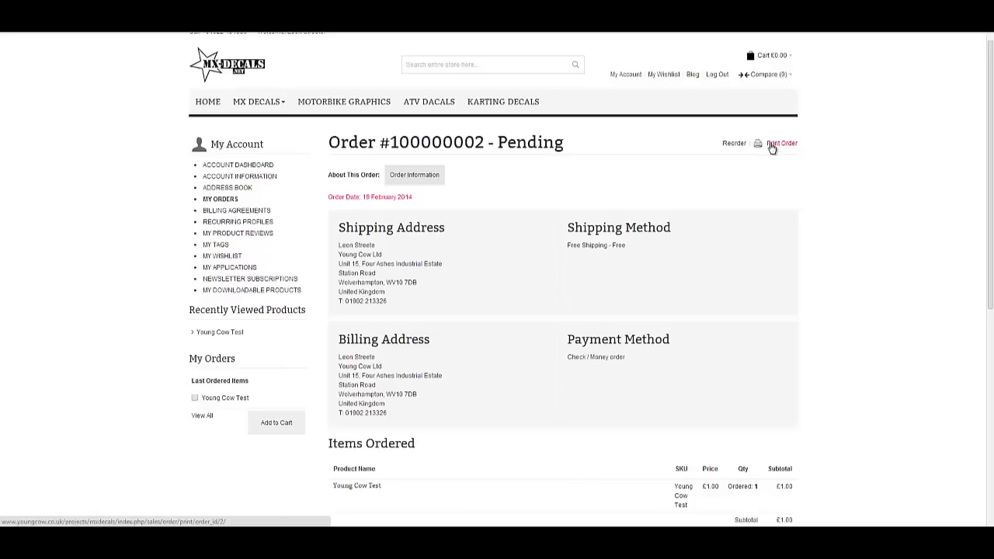
{"action": "left_click", "coordinate": [246, 166]}
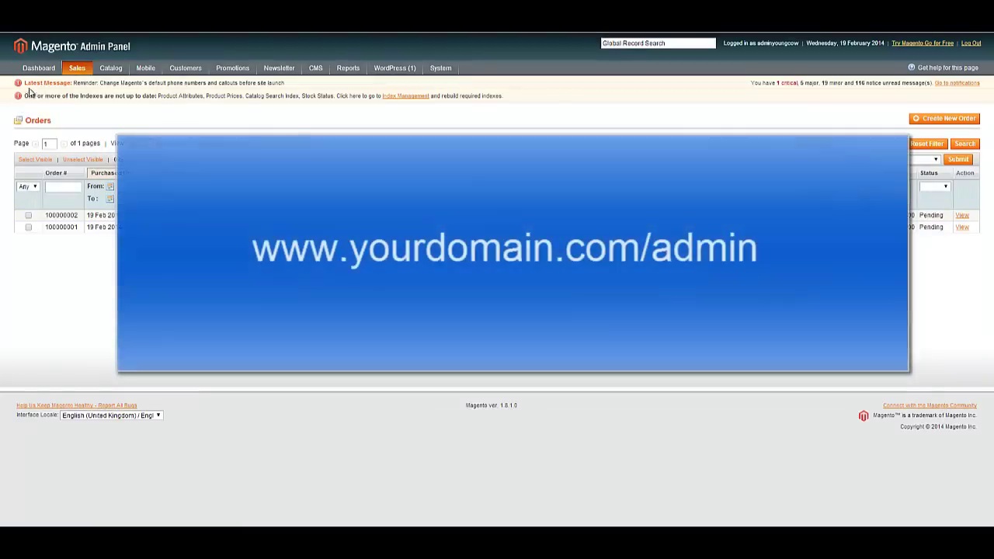
- In the Magento Admin Panel, visit the dashboard and open the newest order from the sales orders list
{"action": "left_click", "coordinate": [44, 73]}
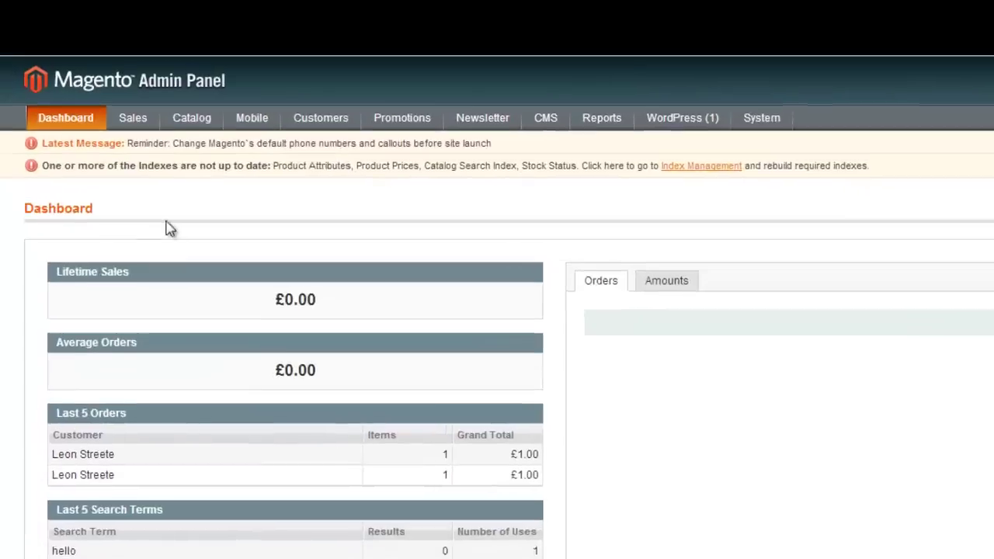
{"action": "mouse_move", "coordinate": [84, 60]}
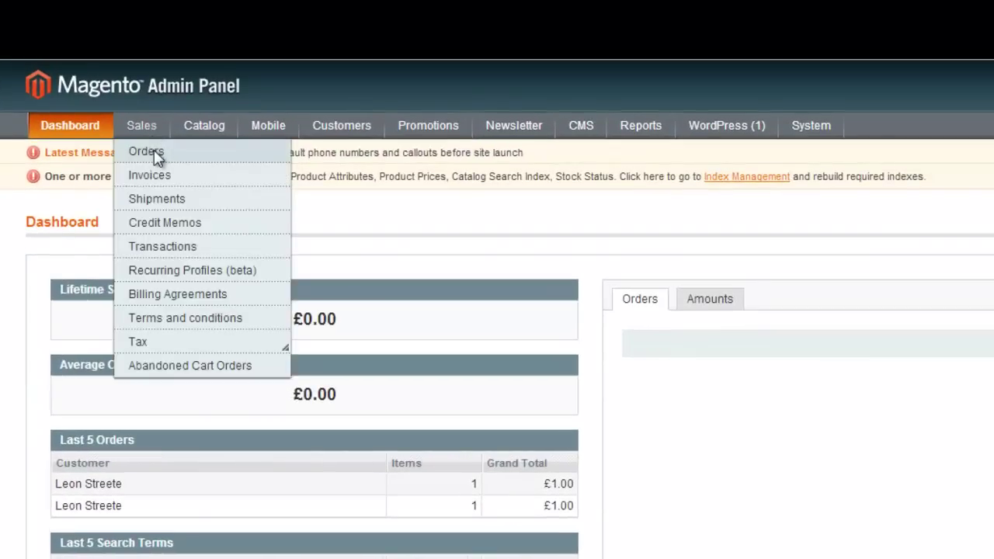
{"action": "left_click", "coordinate": [154, 152]}
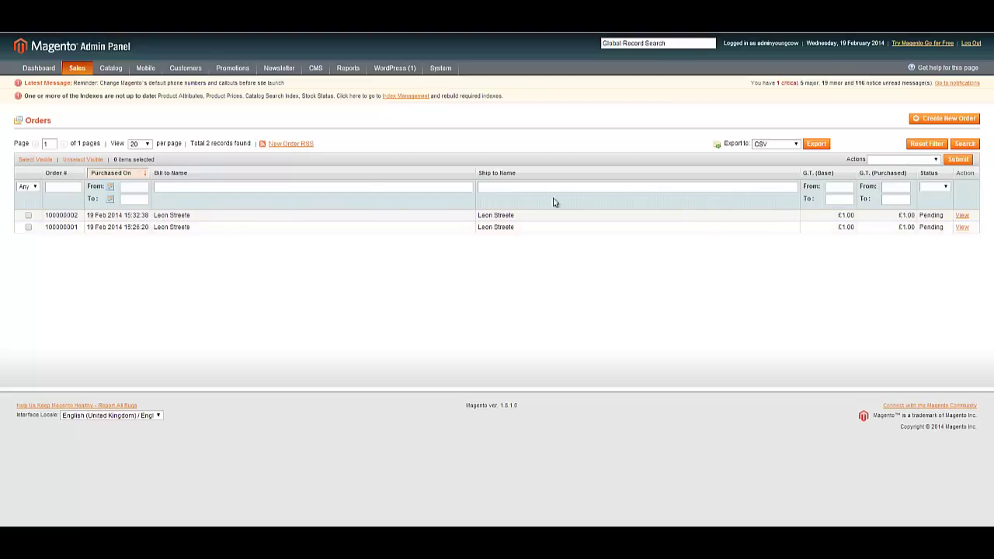
{"action": "left_click", "coordinate": [378, 219]}
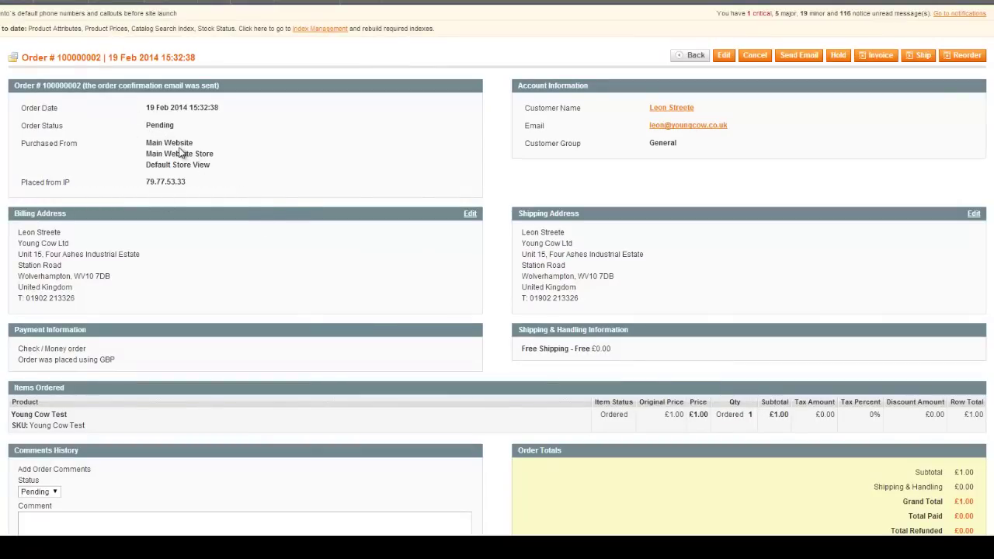
- Review the pending order's addresses, payment information, ordered items, totals and available comment statuses
{"action": "scroll", "coordinate": [327, 205], "scroll_direction": "down", "scroll_amount": 2}
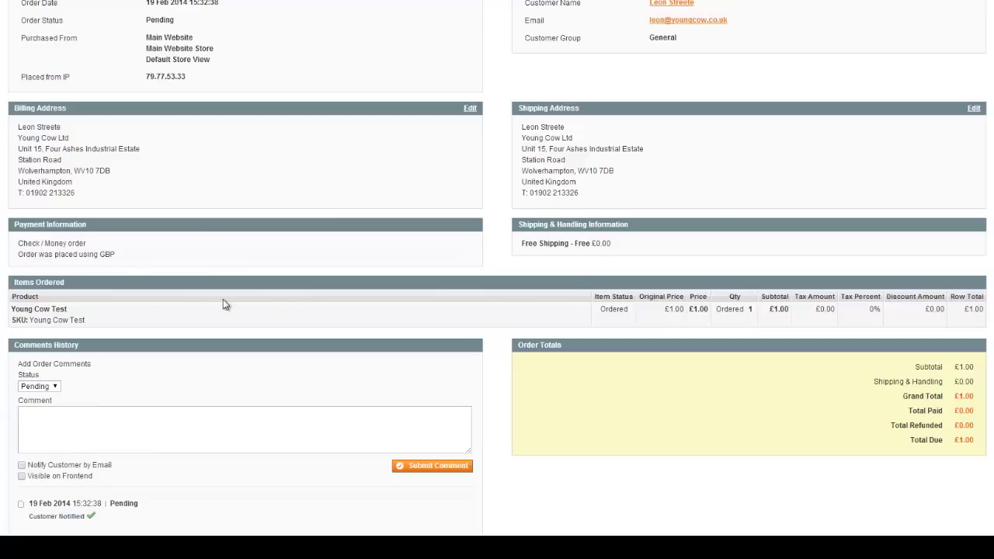
{"action": "scroll", "coordinate": [622, 326], "scroll_direction": "down", "scroll_amount": 3}
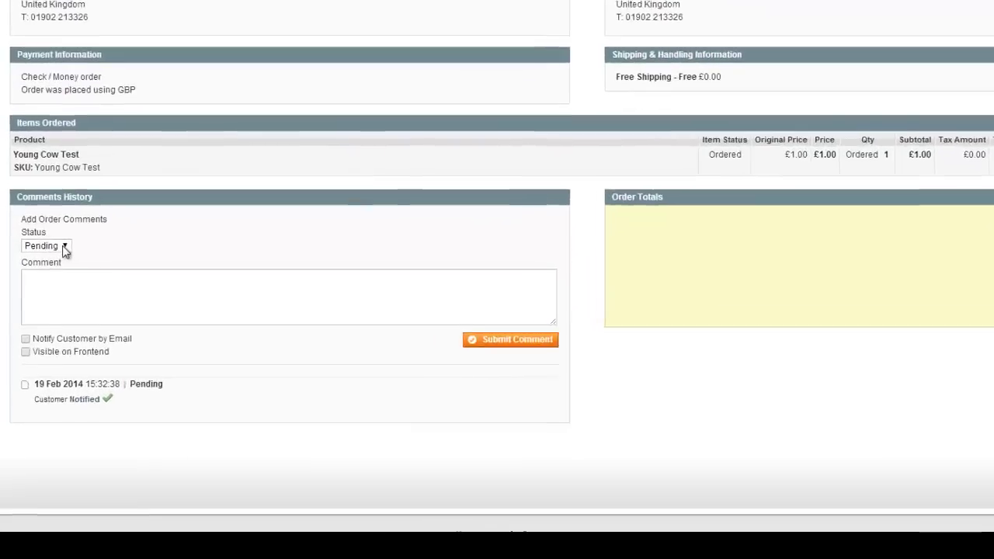
{"action": "left_click", "coordinate": [55, 294]}
{"action": "left_click", "coordinate": [264, 175]}
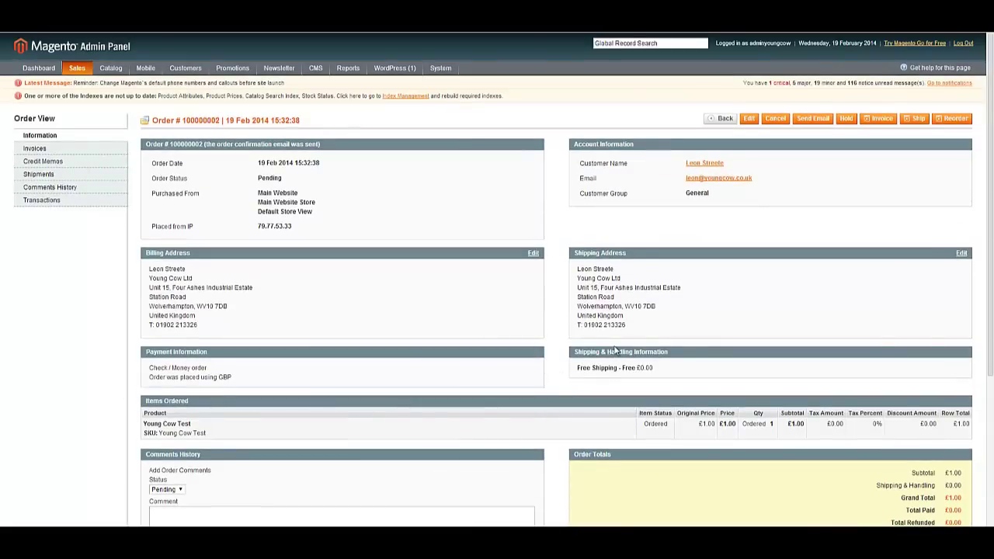
{"action": "scroll", "coordinate": [616, 349], "scroll_direction": "down", "scroll_amount": 5}
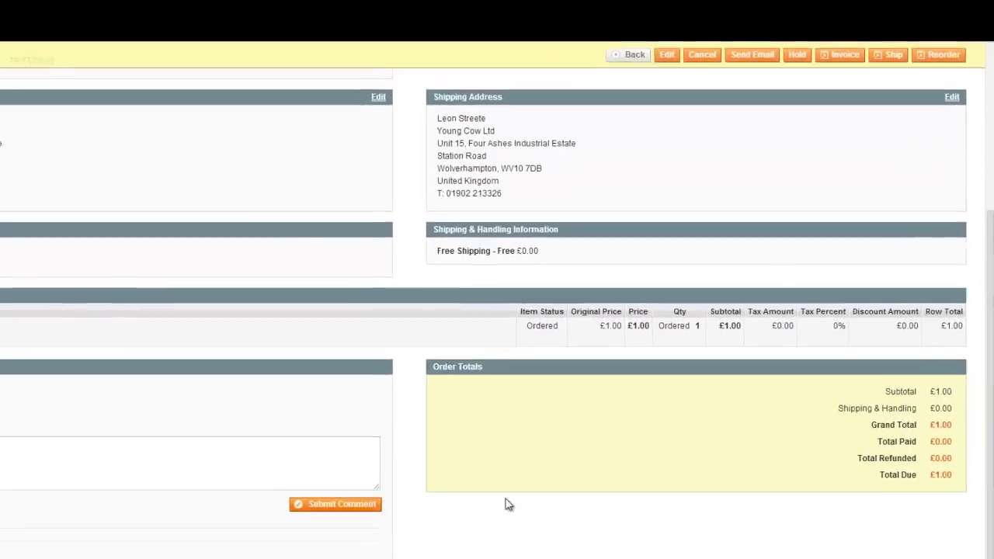
{"action": "scroll", "coordinate": [598, 375], "scroll_direction": "up", "scroll_amount": 5}
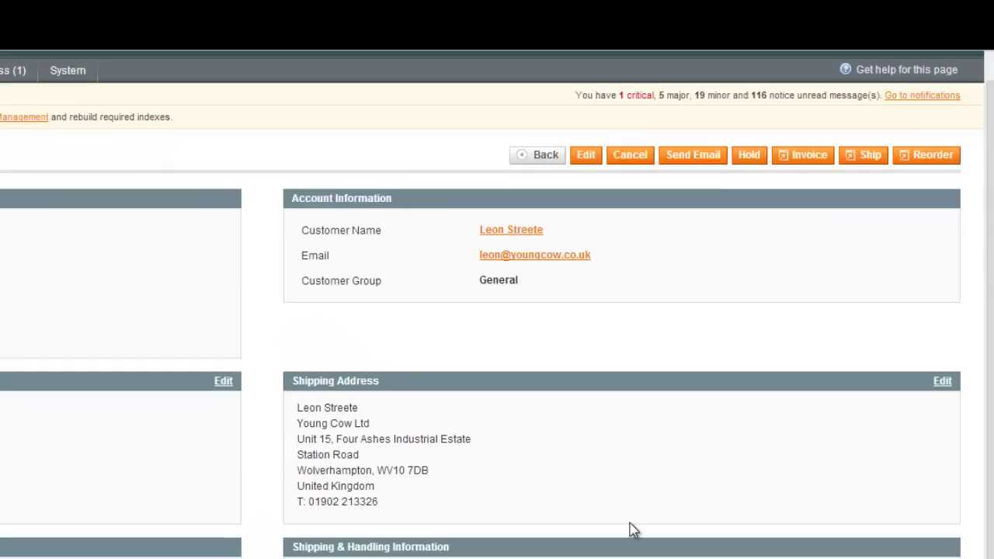
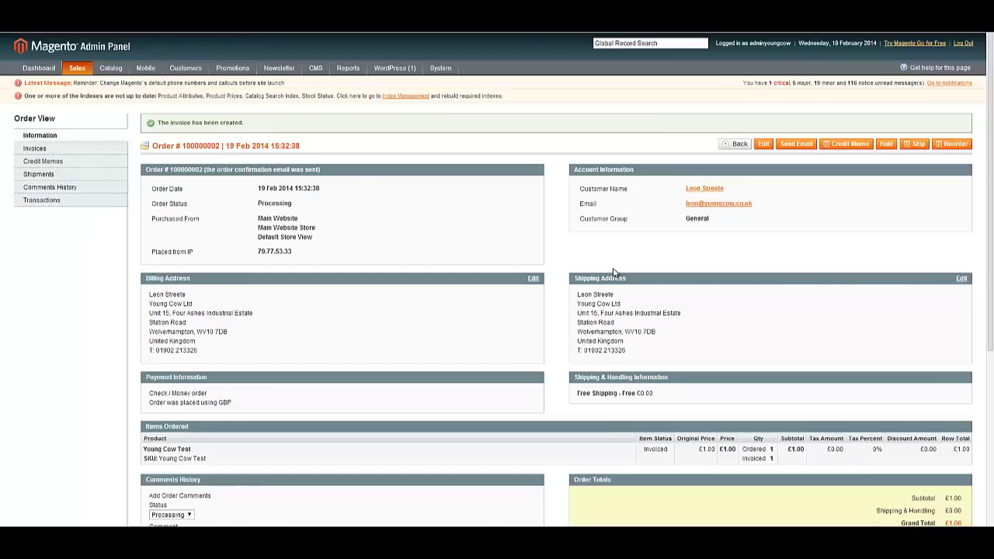
- Check which status options the order comments offer for the invoiced order
{"action": "scroll", "coordinate": [613, 274], "scroll_direction": "down", "scroll_amount": 5}
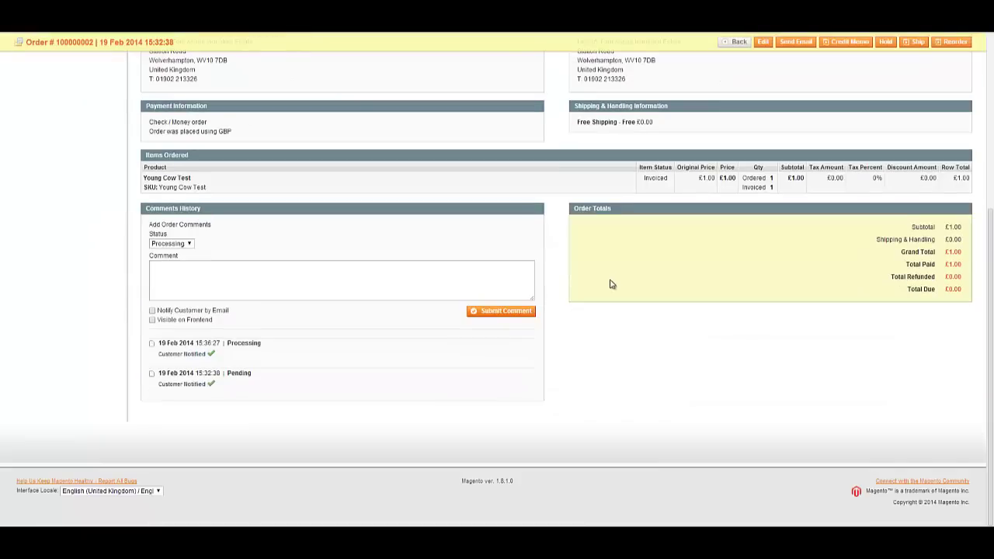
{"action": "left_click", "coordinate": [188, 244]}
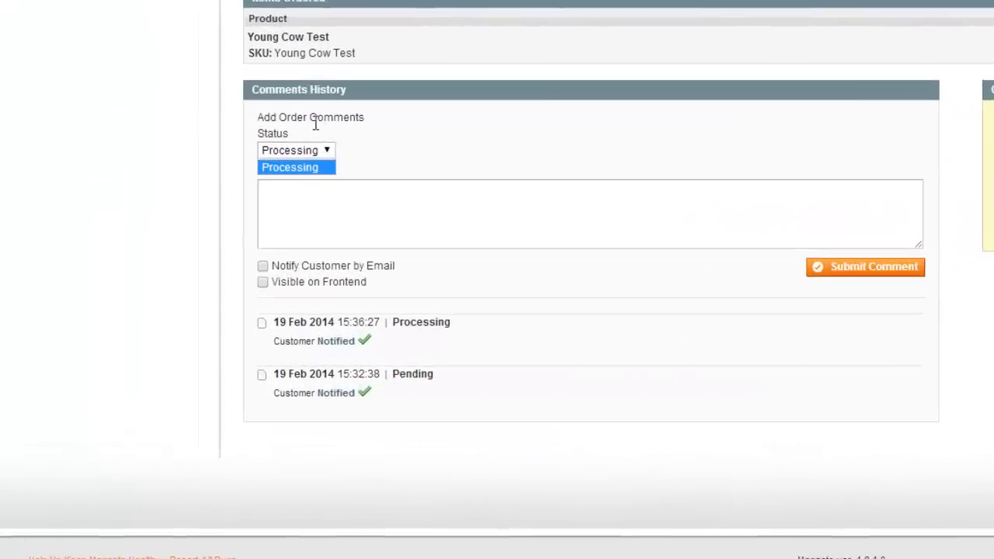
{"action": "left_click", "coordinate": [227, 200]}
{"action": "left_click", "coordinate": [327, 145]}
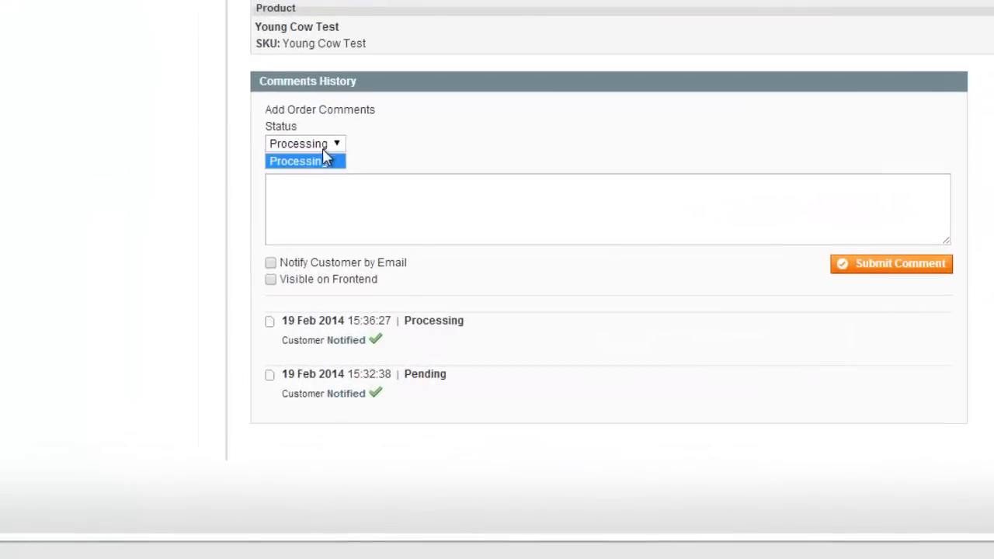
{"action": "left_click", "coordinate": [310, 160]}
{"action": "scroll", "coordinate": [609, 279], "scroll_direction": "up", "scroll_amount": 5}
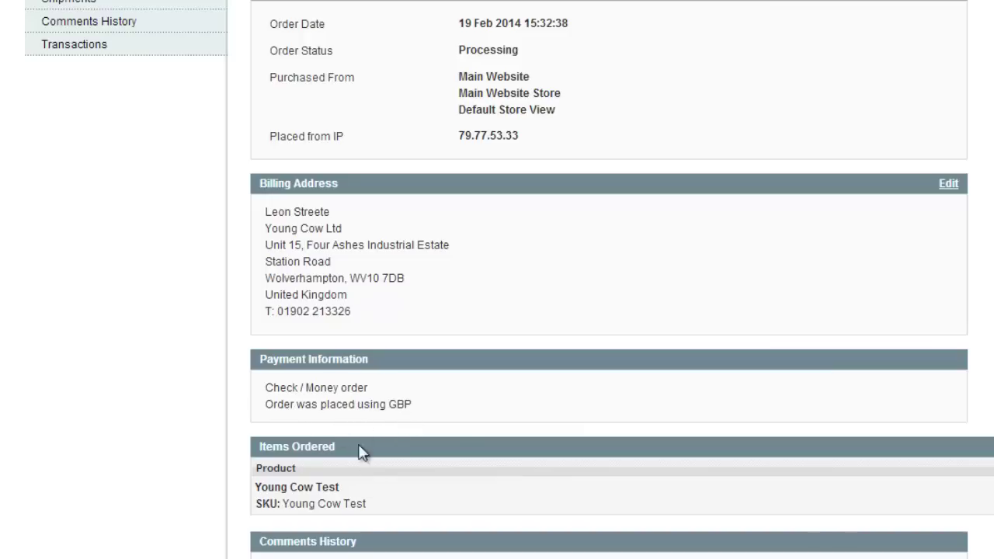
{"action": "scroll", "coordinate": [366, 531], "scroll_direction": "down", "scroll_amount": 2}
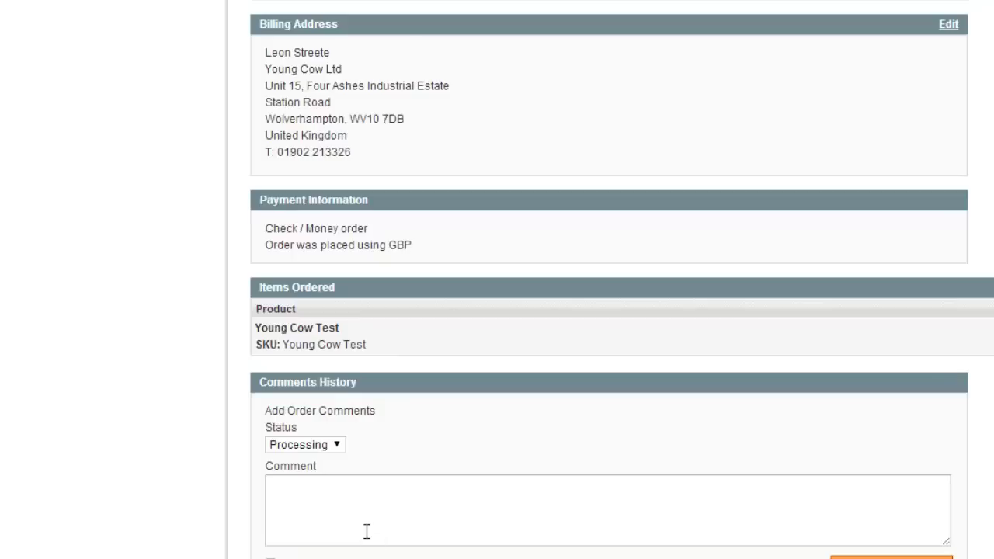
{"action": "left_click", "coordinate": [319, 448]}
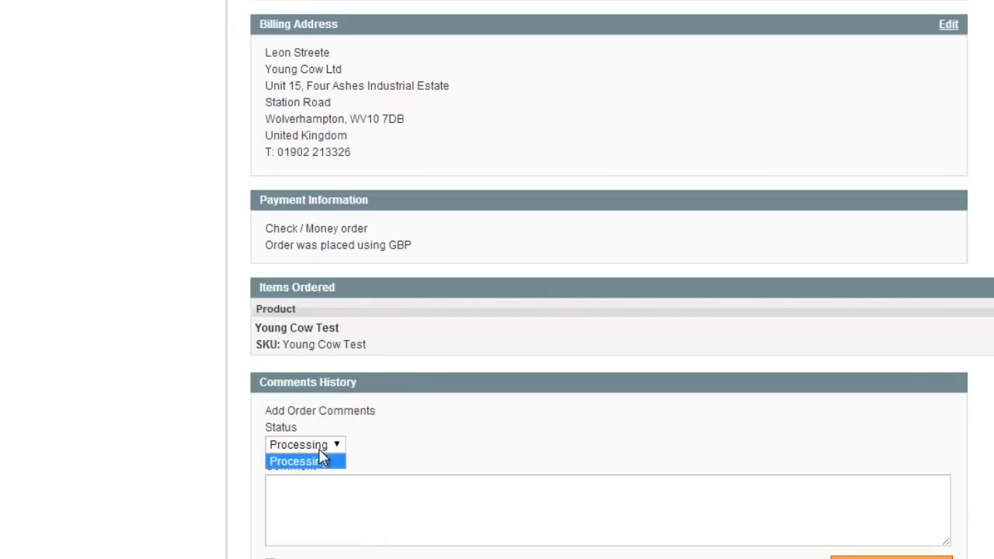
{"action": "left_click", "coordinate": [506, 466]}
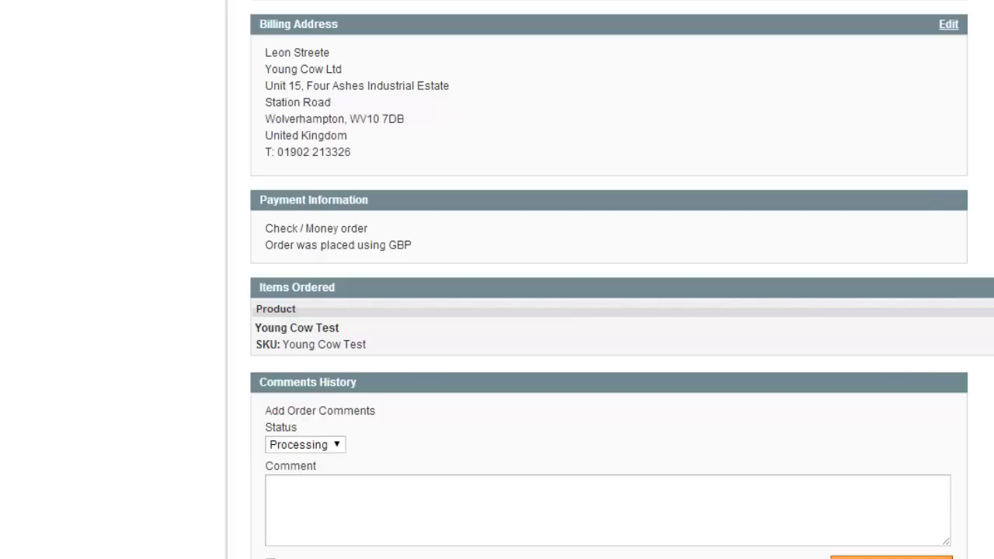
- Review the invoiced order's payment information, item status, order totals and comments history
{"action": "scroll", "coordinate": [497, 279], "scroll_direction": "up", "scroll_amount": 2}
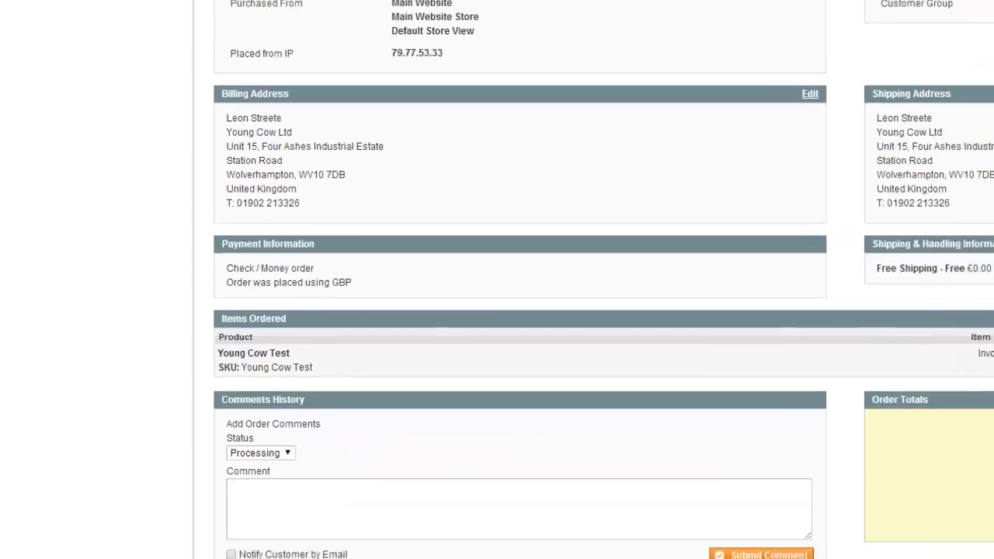
{"action": "scroll", "coordinate": [858, 363], "scroll_direction": "up", "scroll_amount": 1}
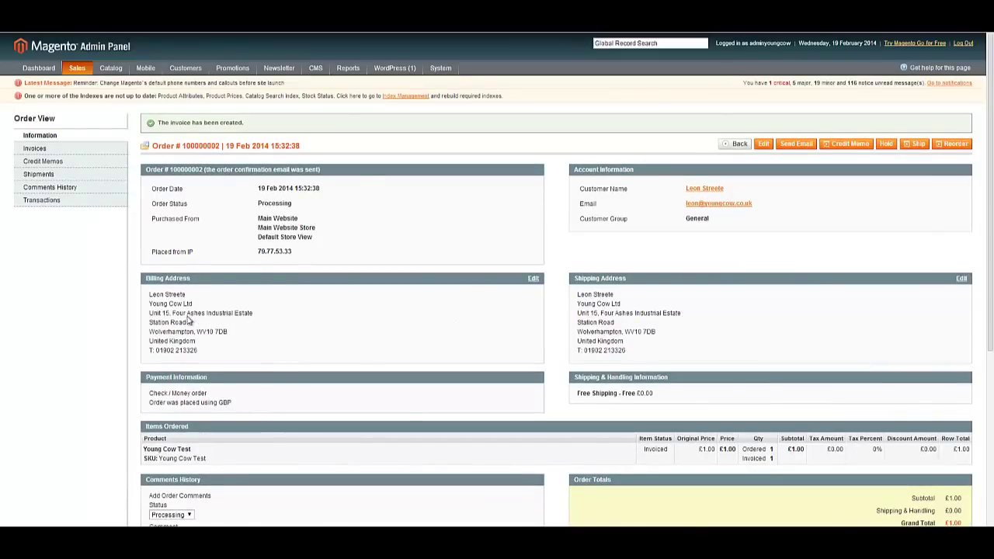
{"action": "scroll", "coordinate": [549, 287], "scroll_direction": "down", "scroll_amount": 2}
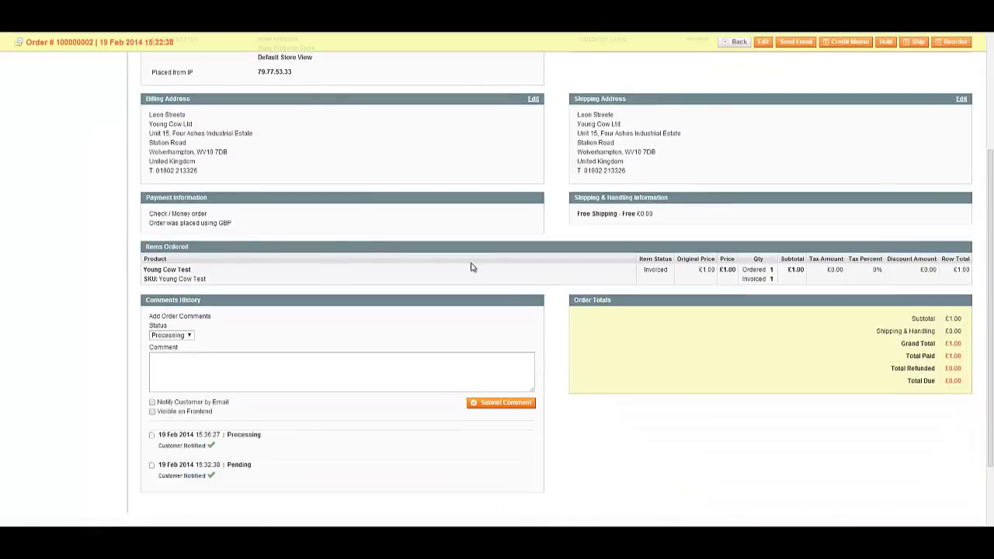
{"action": "scroll", "coordinate": [543, 186], "scroll_direction": "up", "scroll_amount": 1}
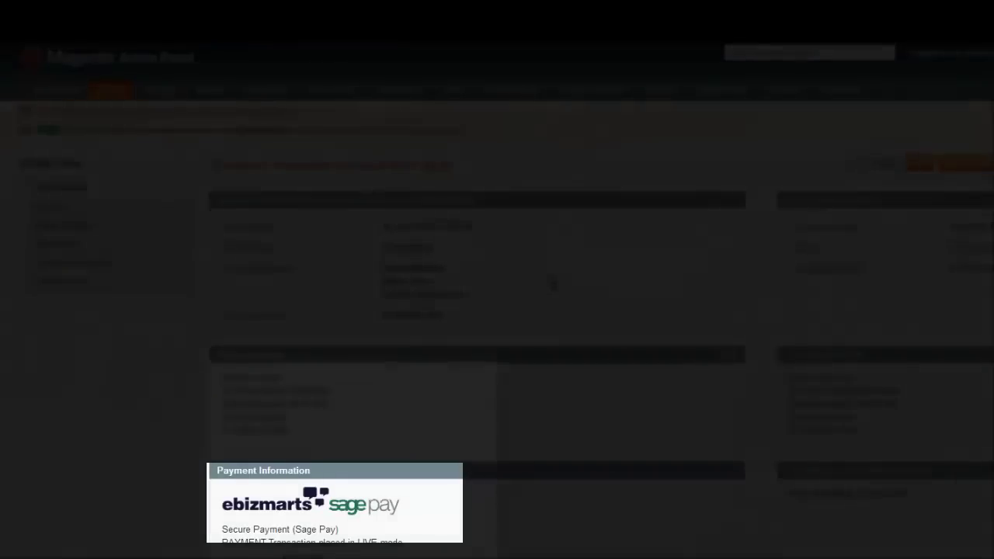
- Review the Sage Pay order's payment information and verification results, and check which status options its order comments offer
{"action": "scroll", "coordinate": [476, 298], "scroll_direction": "down", "scroll_amount": 1}
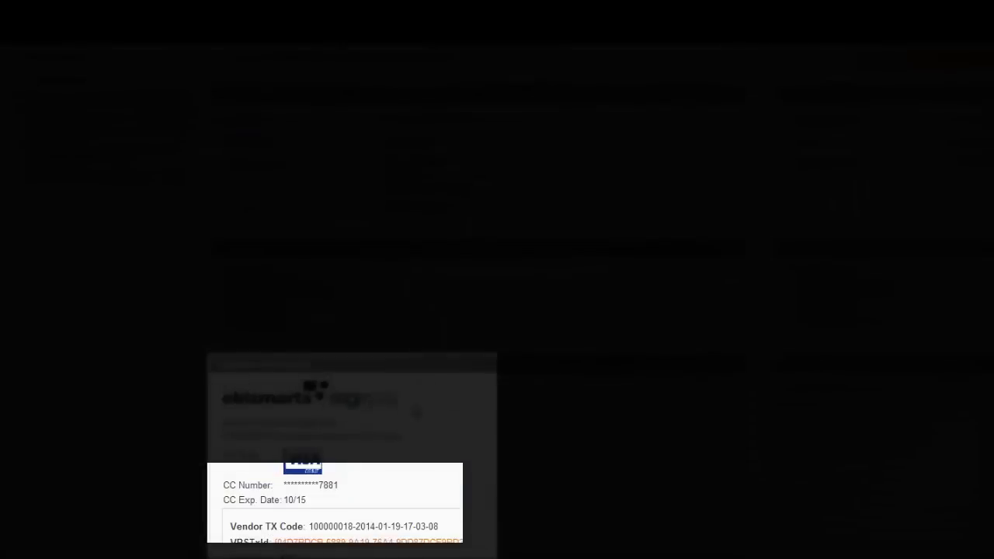
{"action": "scroll", "coordinate": [476, 378], "scroll_direction": "down", "scroll_amount": 1}
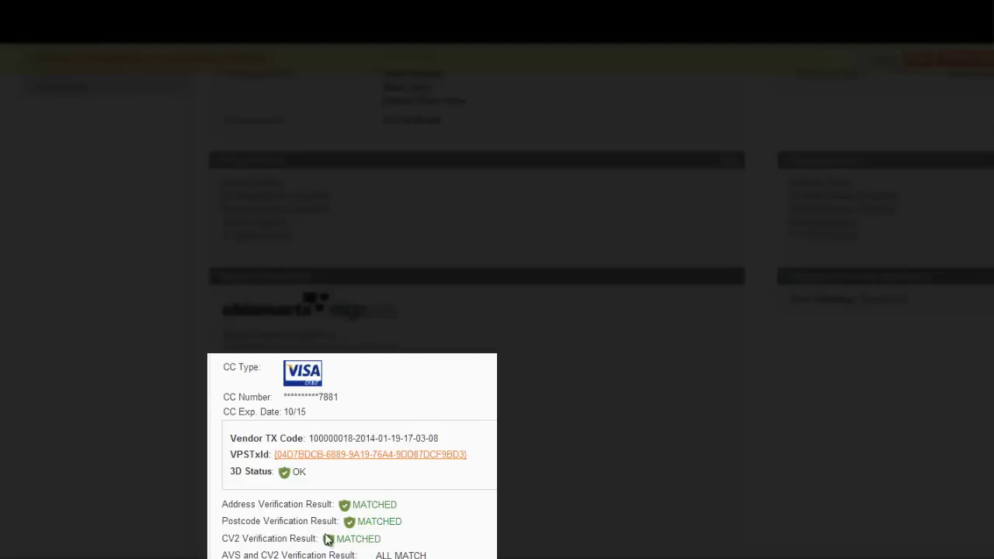
{"action": "scroll", "coordinate": [332, 534], "scroll_direction": "down", "scroll_amount": 1}
{"action": "scroll", "coordinate": [333, 522], "scroll_direction": "down", "scroll_amount": 4}
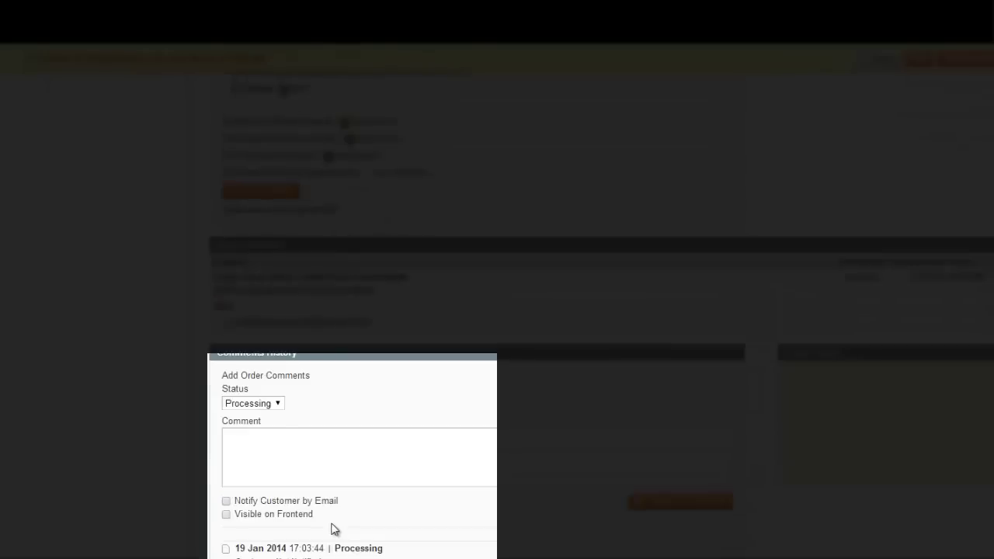
{"action": "left_click", "coordinate": [280, 406]}
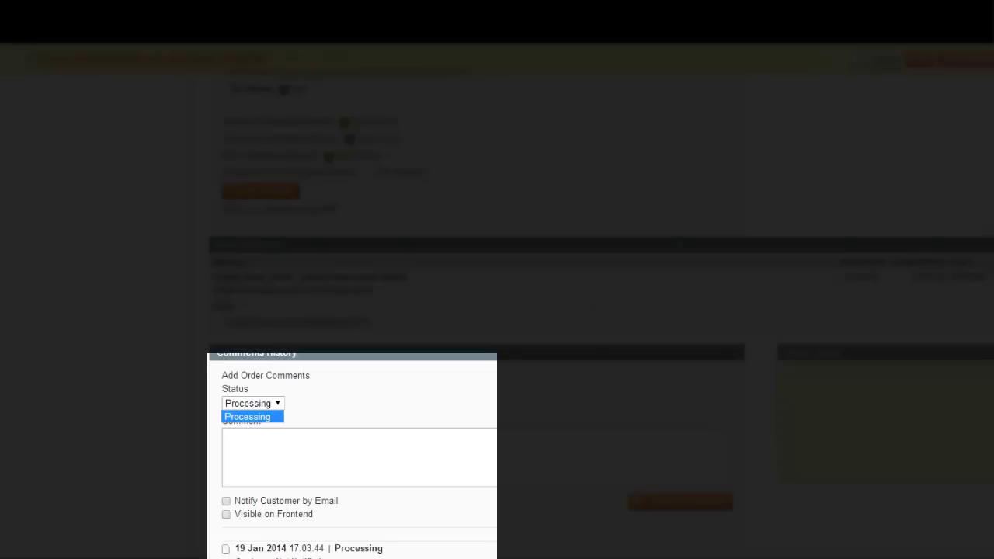
{"action": "key", "text": "Return"}
{"action": "scroll", "coordinate": [332, 522], "scroll_direction": "up", "scroll_amount": 5}
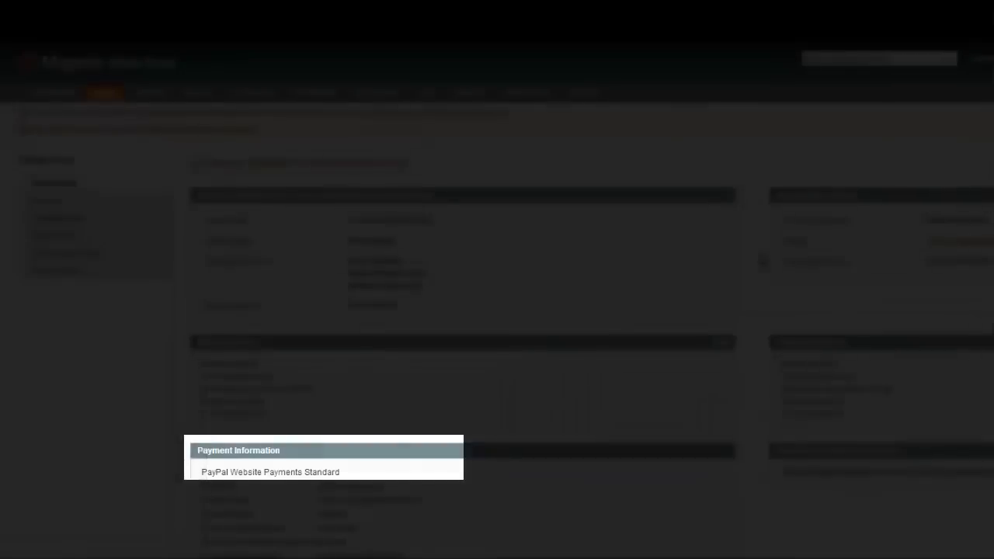
- Examine the payment information of the order paid with PayPal Website Payments Standard
{"action": "scroll", "coordinate": [497, 310], "scroll_direction": "down", "scroll_amount": 3}
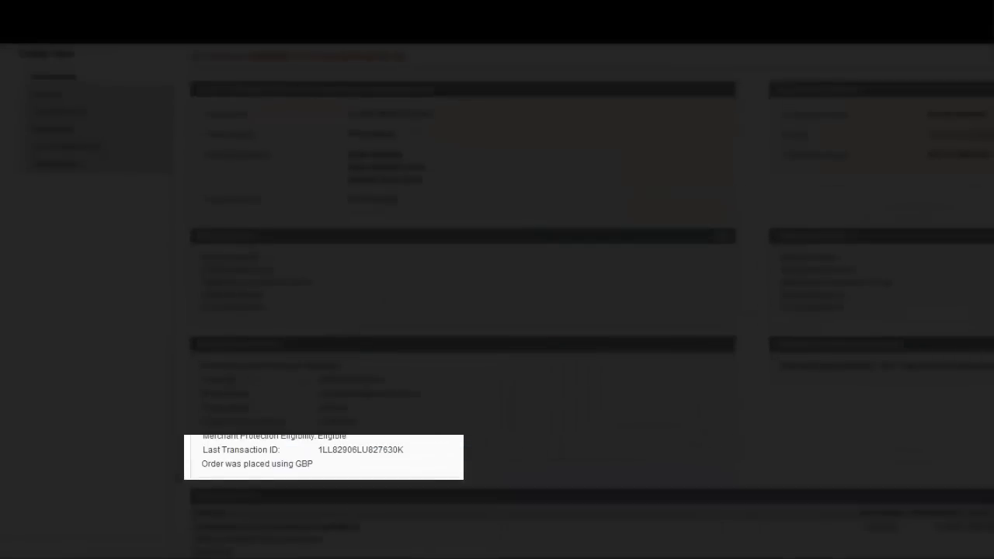
{"action": "left_click_drag", "start_coordinate": [200, 364], "coordinate": [342, 366]}
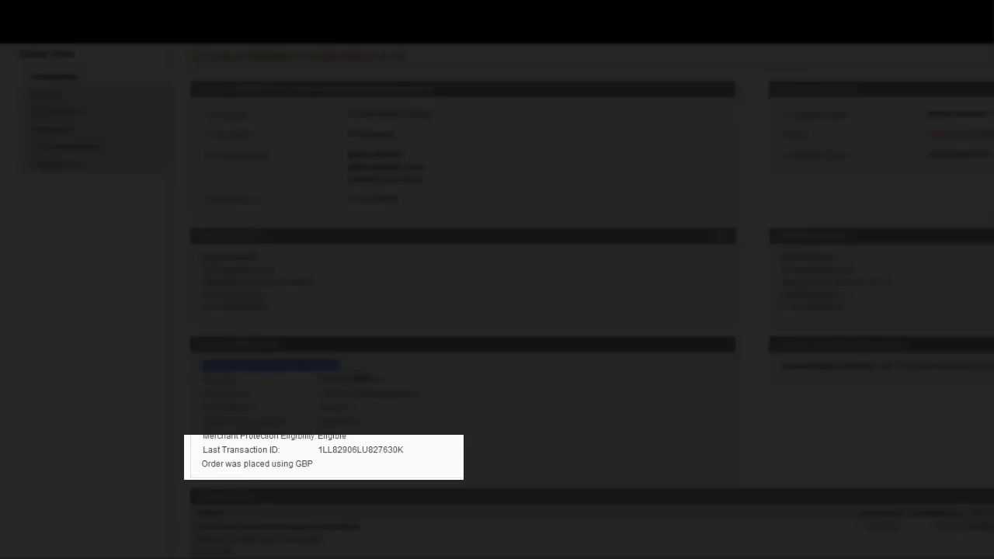
{"action": "left_click", "coordinate": [362, 373]}
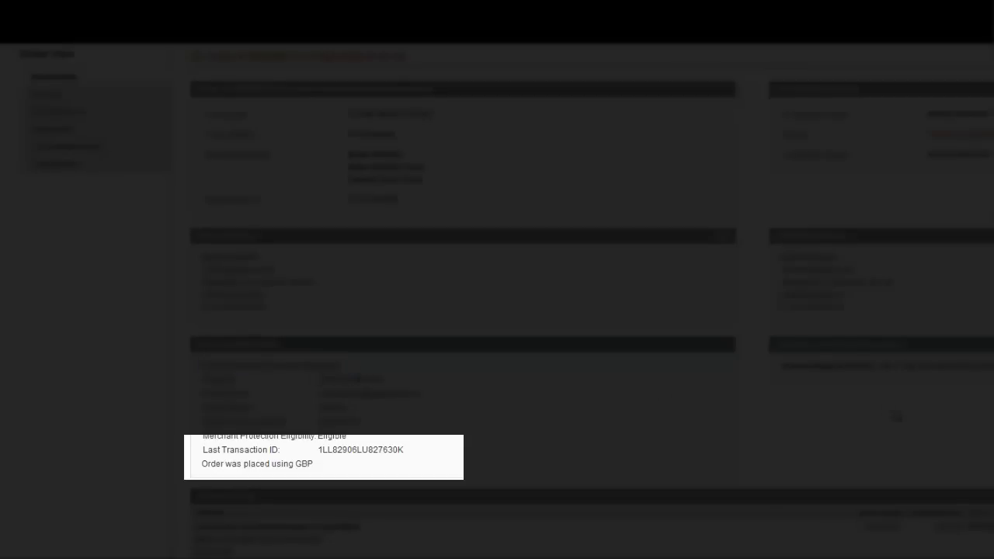
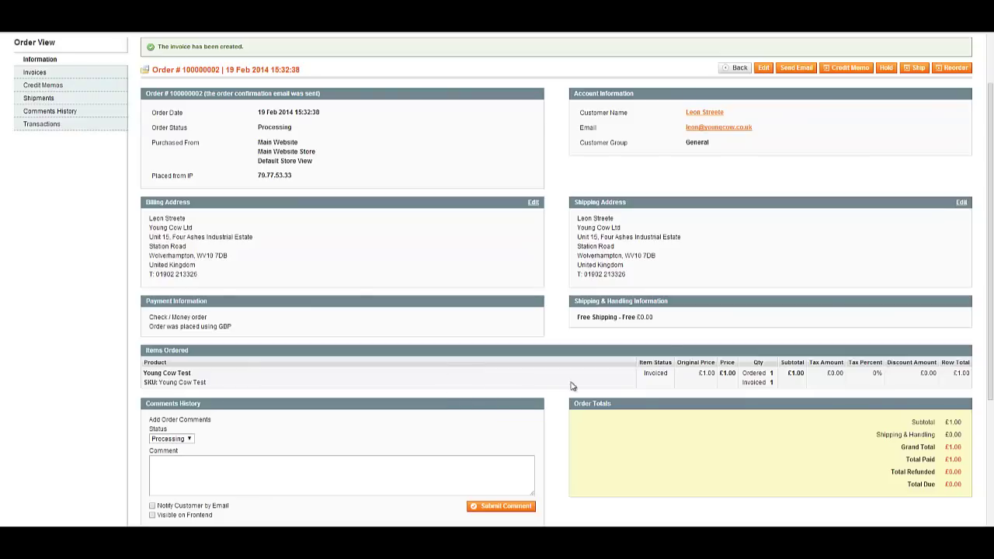
- Start a new shipment for the invoiced Young Cow Test order and enter the shipment comment "tracking number 123"
{"action": "scroll", "coordinate": [745, 312], "scroll_direction": "up", "scroll_amount": 2}
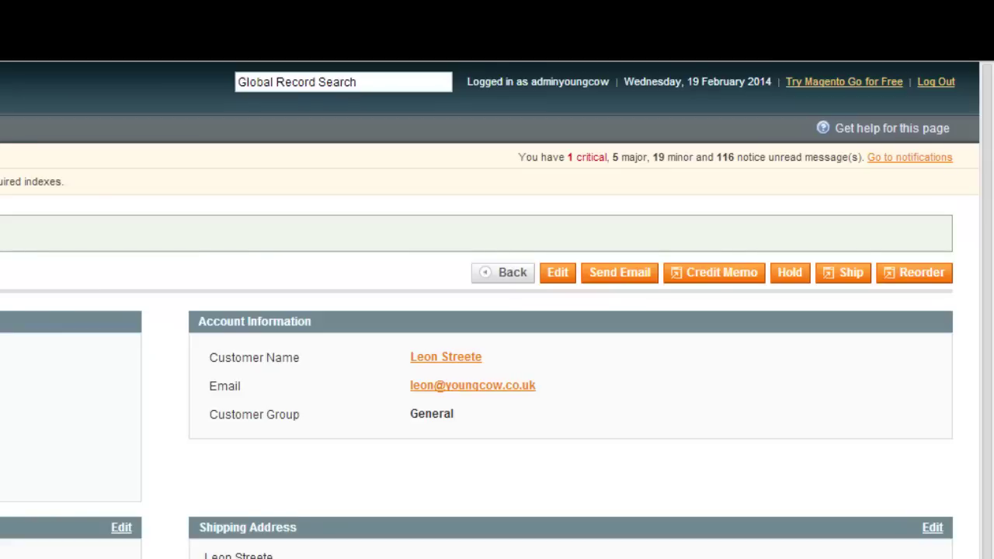
{"action": "left_click", "coordinate": [851, 284]}
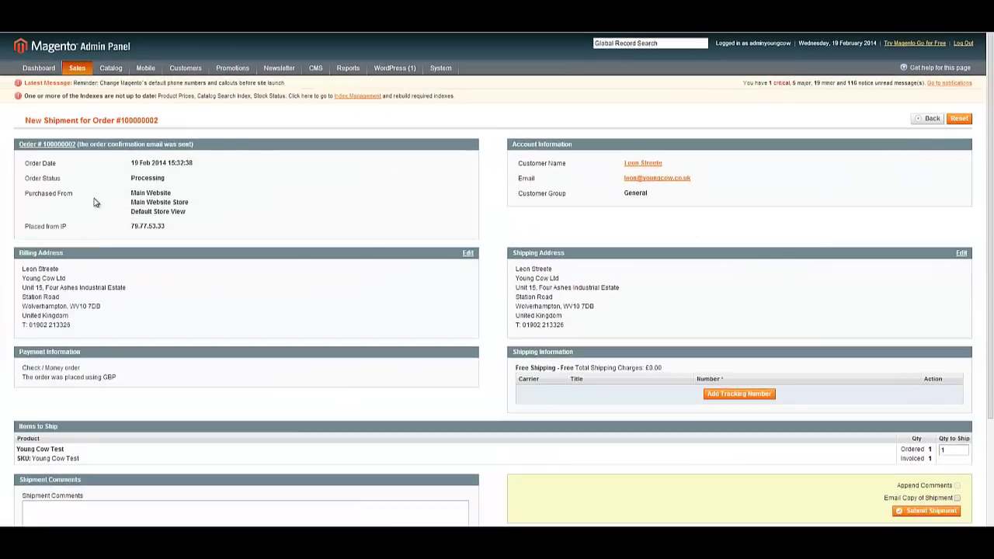
{"action": "scroll", "coordinate": [430, 285], "scroll_direction": "down", "scroll_amount": 4}
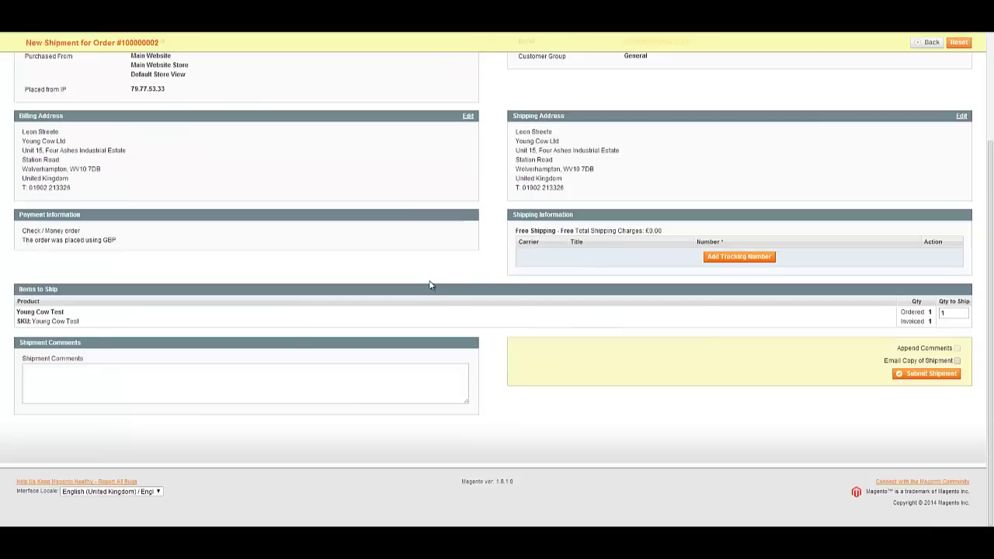
{"action": "left_click", "coordinate": [313, 386]}
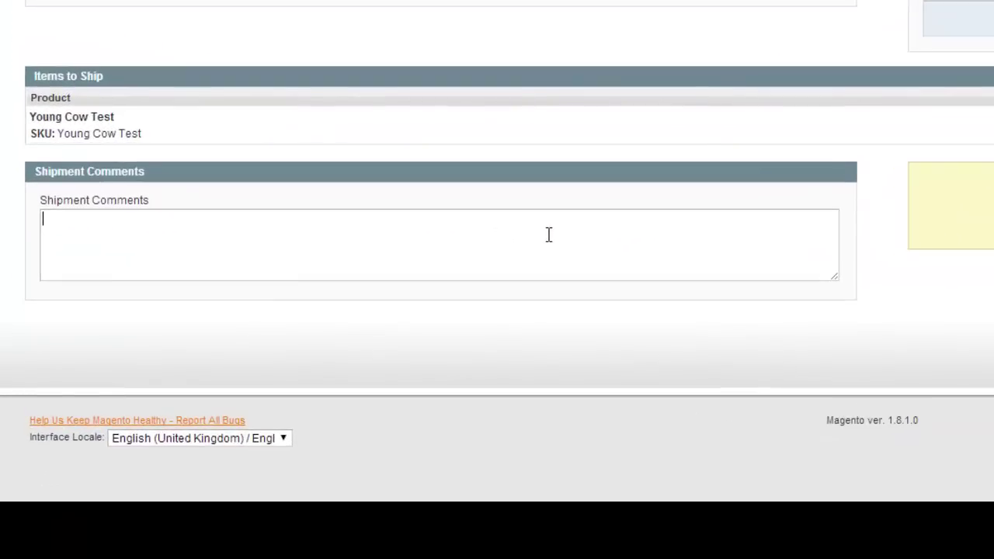
{"action": "type", "text": "tracking number 1"}
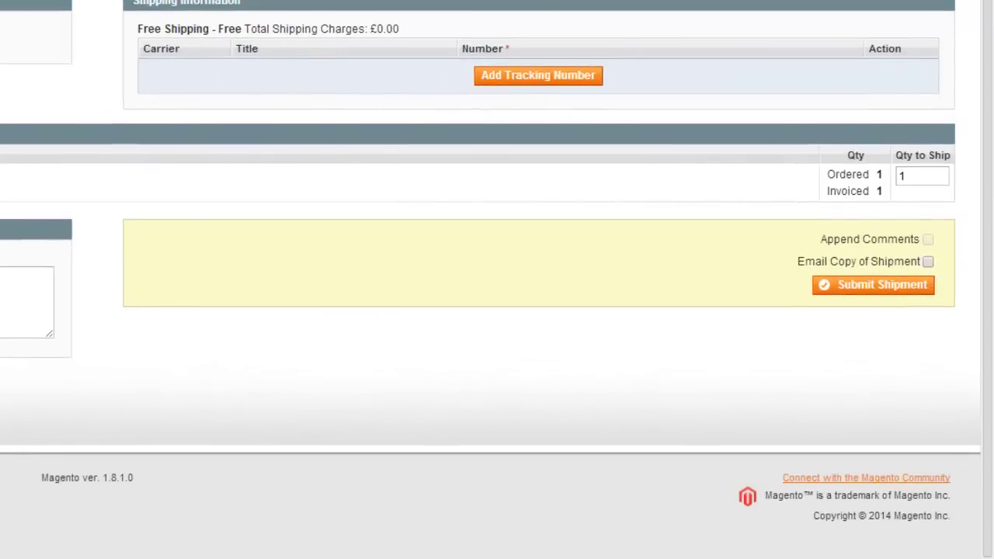
- Enable emailing a copy of the shipment with the comments appended, and submit the shipment
{"action": "left_click", "coordinate": [929, 262]}
{"action": "left_click", "coordinate": [928, 240]}
{"action": "left_click", "coordinate": [873, 293]}
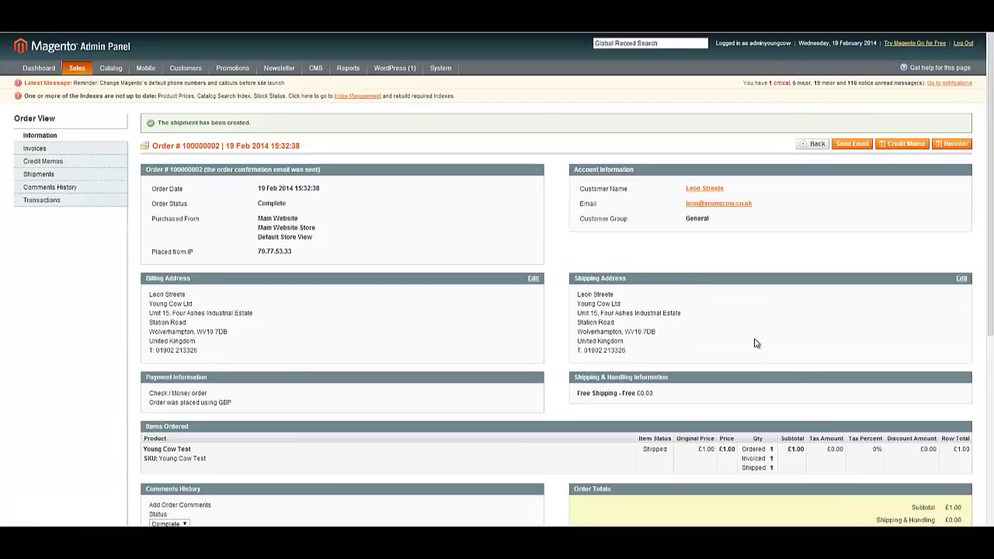
- Review the shipped order's comment status options and customer notification history, and return to the orders list
{"action": "double_click", "coordinate": [230, 123]}
{"action": "scroll", "coordinate": [524, 224], "scroll_direction": "down", "scroll_amount": 5}
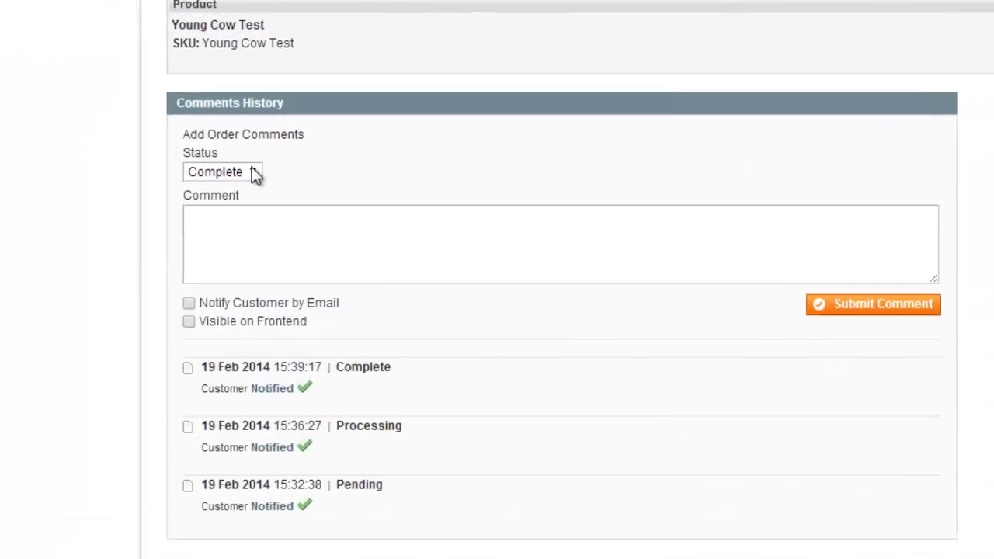
{"action": "left_click", "coordinate": [216, 344]}
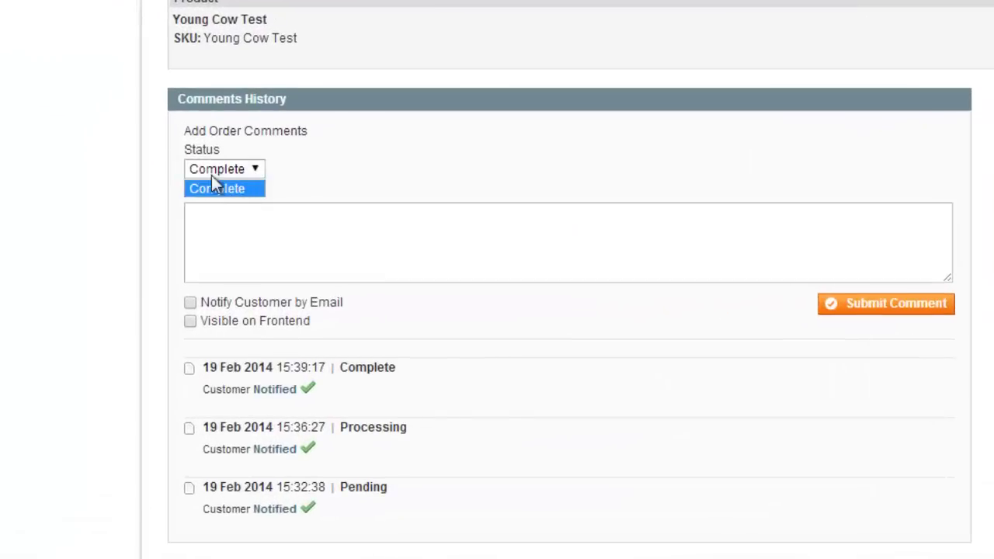
{"action": "left_click", "coordinate": [280, 221]}
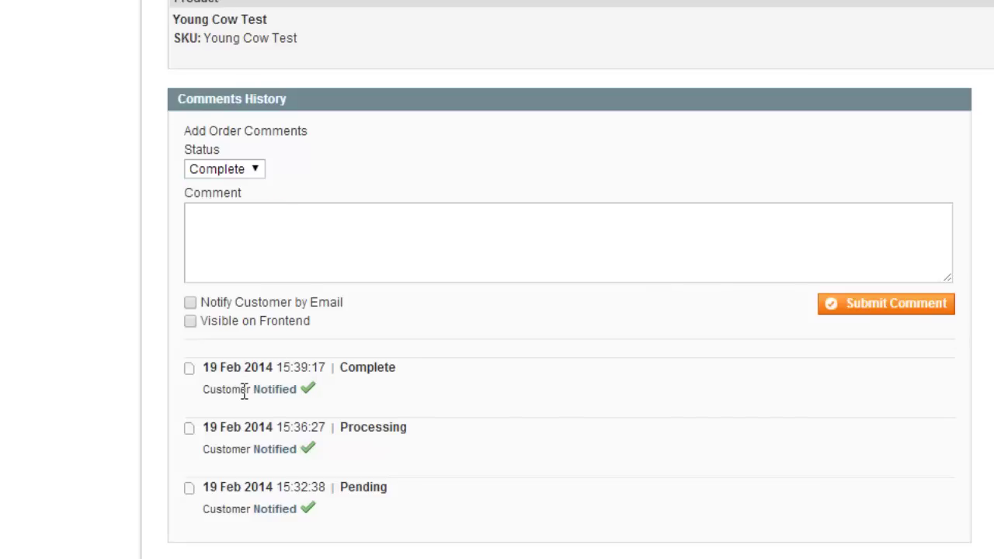
{"action": "double_click", "coordinate": [268, 388]}
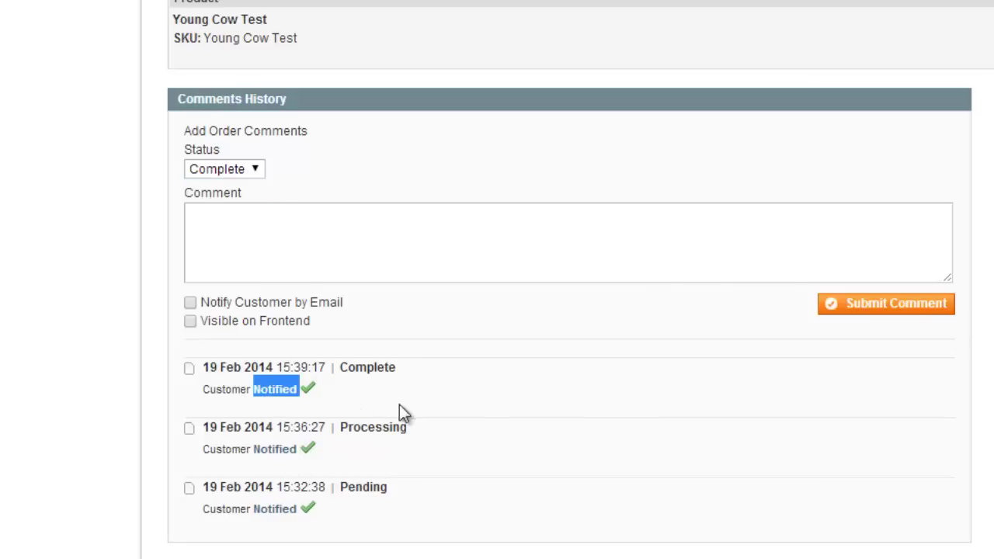
{"action": "left_click", "coordinate": [852, 405]}
{"action": "scroll", "coordinate": [543, 311], "scroll_direction": "up", "scroll_amount": 7}
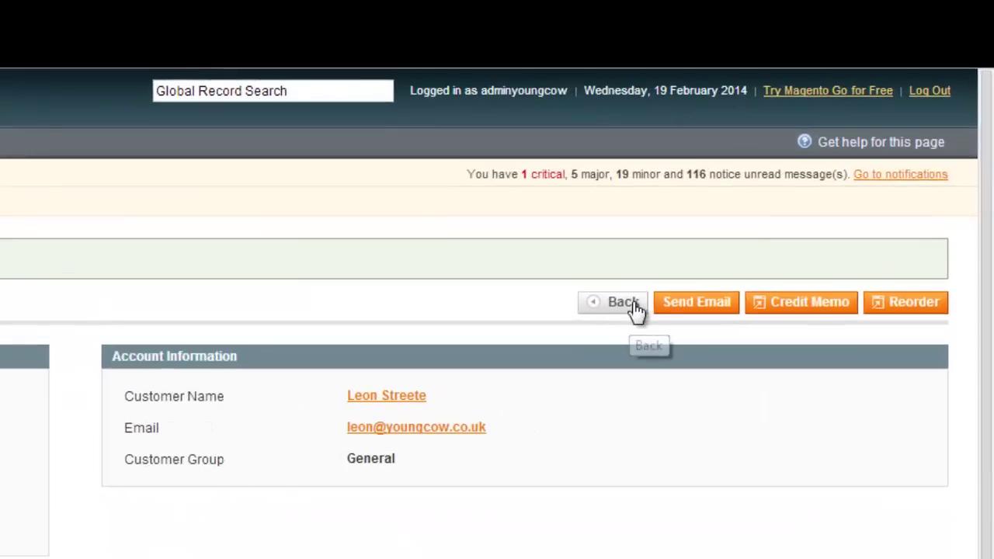
{"action": "left_click", "coordinate": [729, 220]}
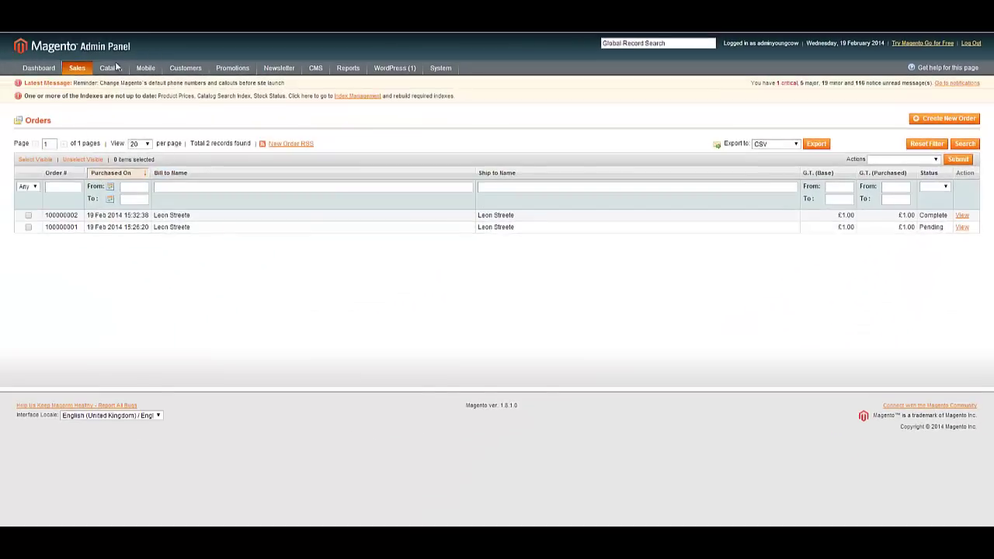
{"action": "mouse_move", "coordinate": [76, 68]}
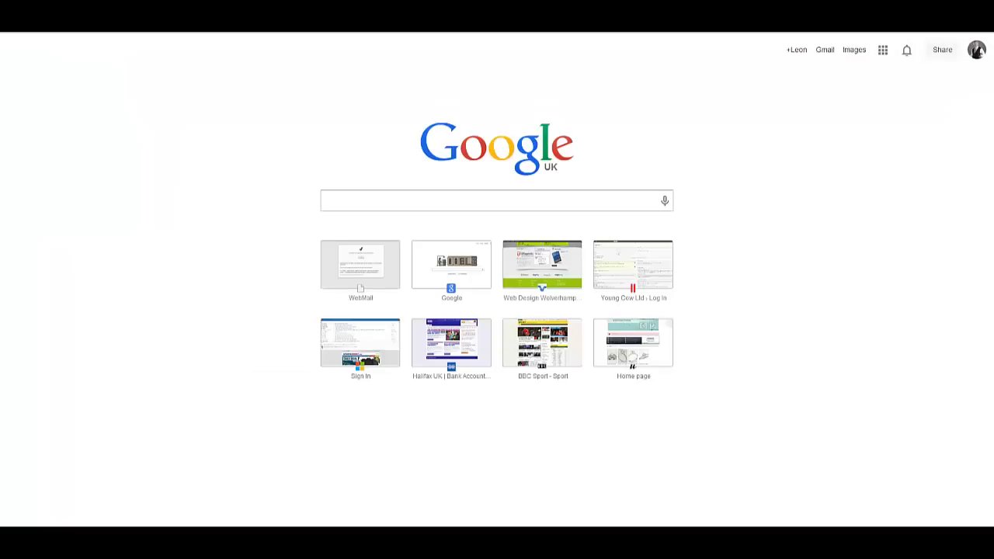
- Switch to the webmail in the browser and read through the store's order confirmation email
{"action": "type", "text": "out"}
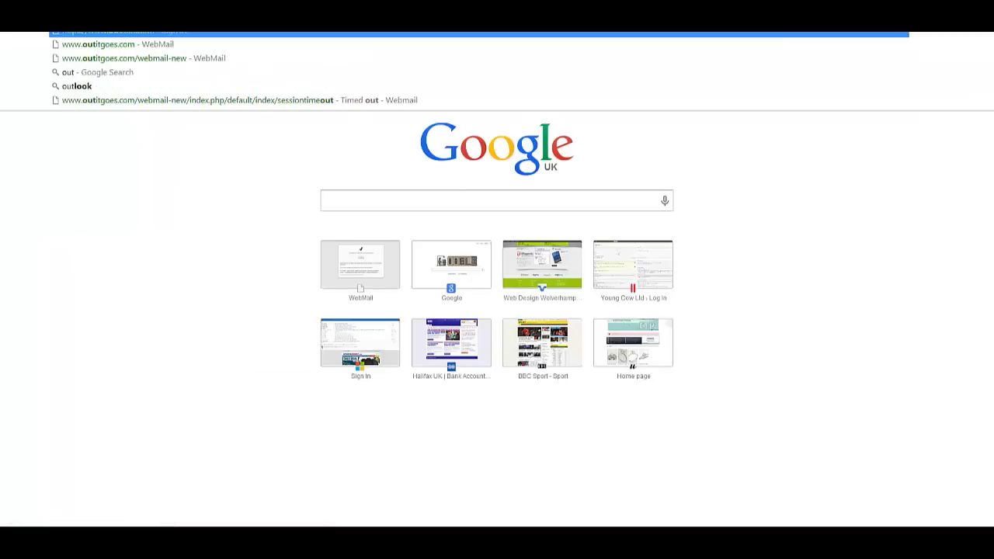
{"action": "key", "text": "Return"}
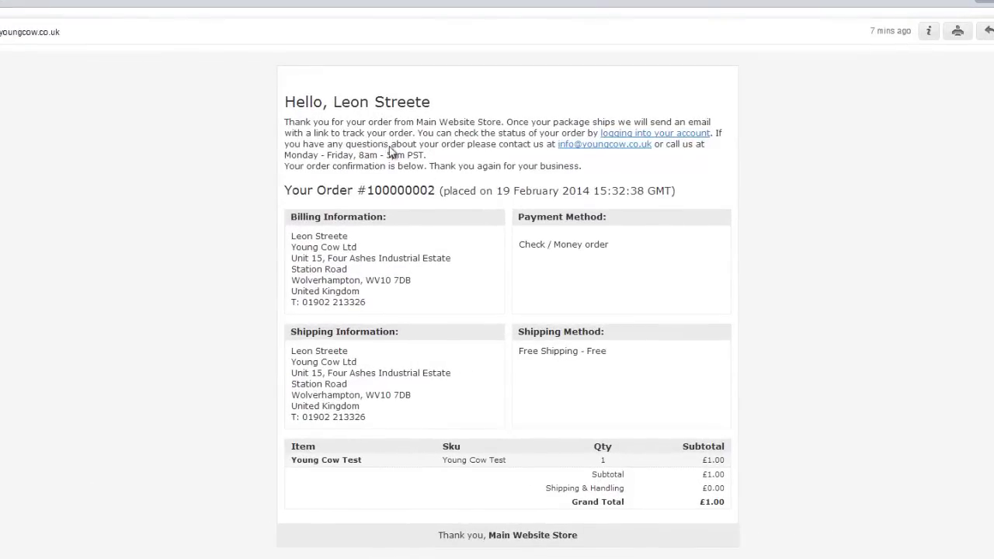
{"action": "scroll", "coordinate": [403, 254], "scroll_direction": "down", "scroll_amount": 1}
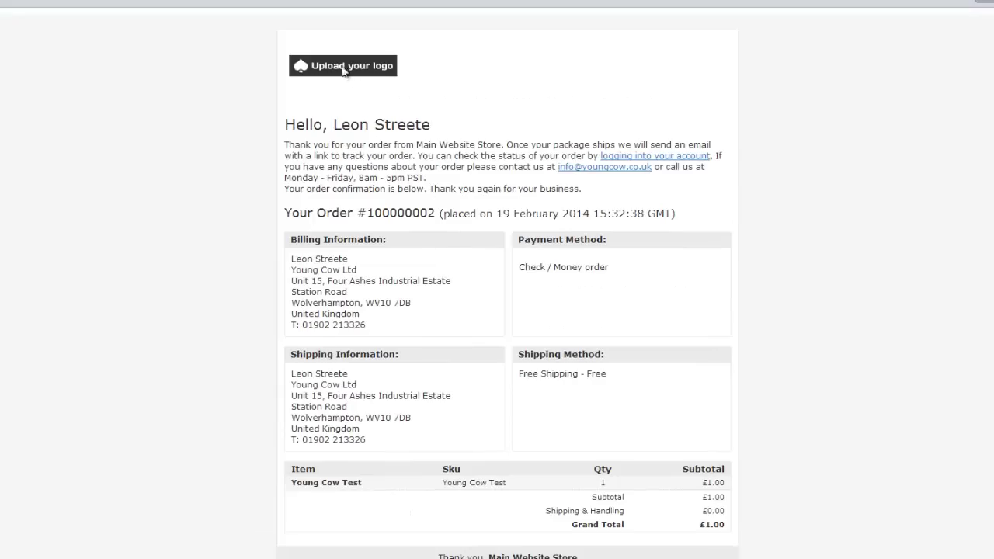
{"action": "scroll", "coordinate": [473, 337], "scroll_direction": "down", "scroll_amount": 5}
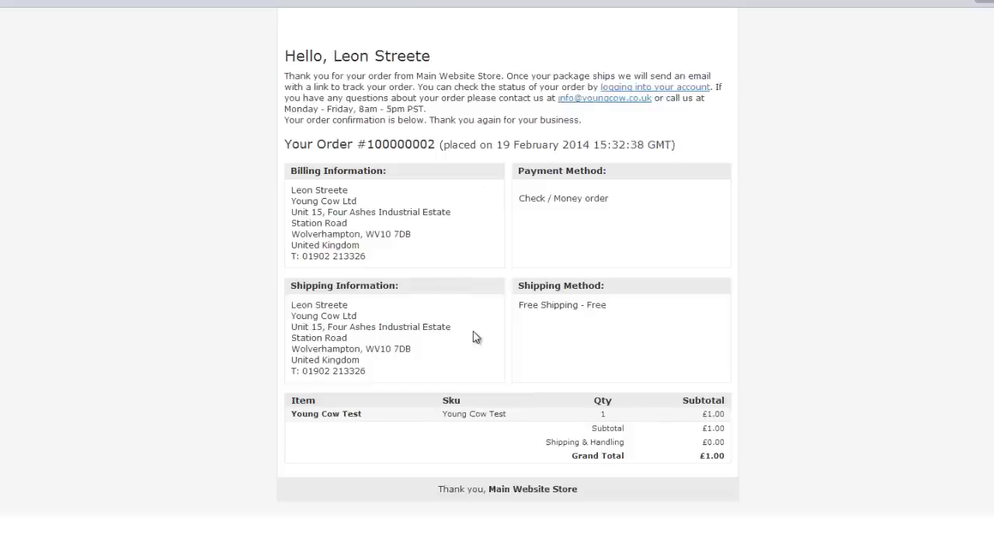
{"action": "scroll", "coordinate": [513, 315], "scroll_direction": "up", "scroll_amount": 6}
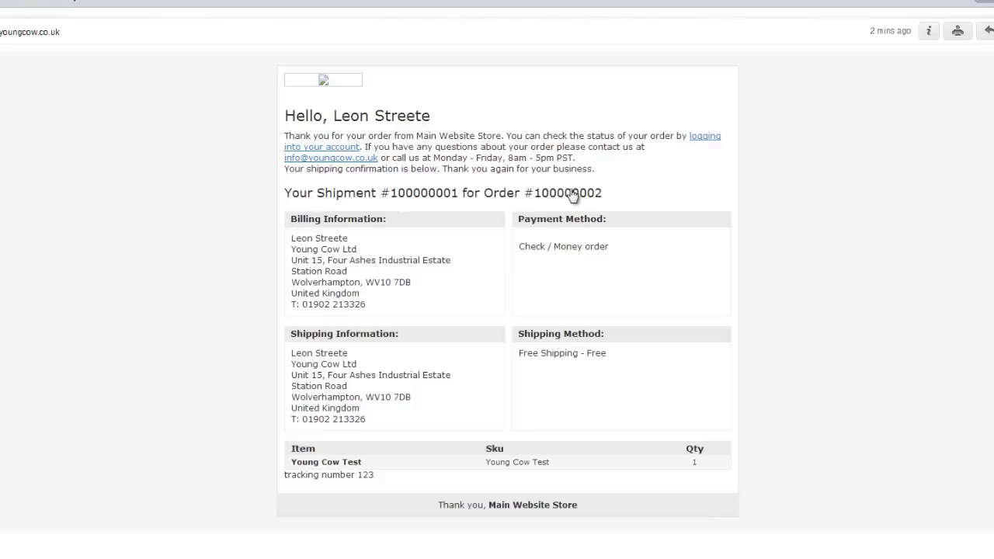
- Read the shipment confirmation email and check the shipment comment below the item table
{"action": "scroll", "coordinate": [642, 242], "scroll_direction": "down", "scroll_amount": 3}
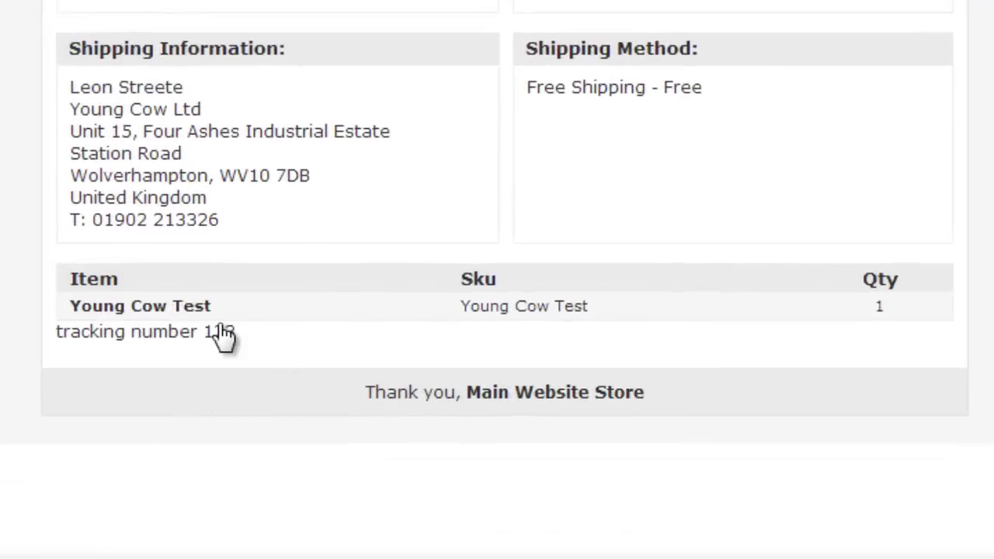
{"action": "left_click_drag", "start_coordinate": [248, 337], "coordinate": [46, 331]}
{"action": "left_click", "coordinate": [122, 334]}
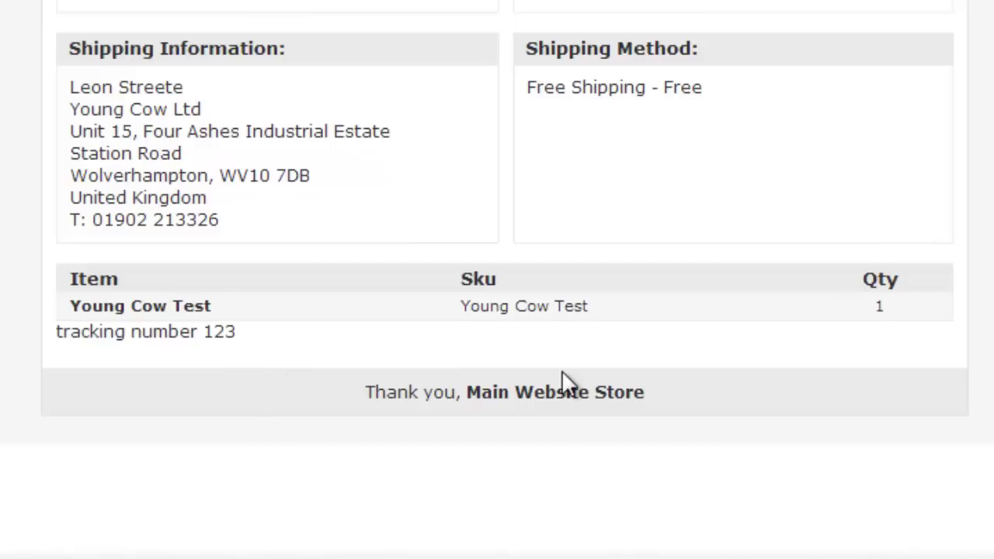
{"action": "scroll", "coordinate": [569, 380], "scroll_direction": "up", "scroll_amount": 3}
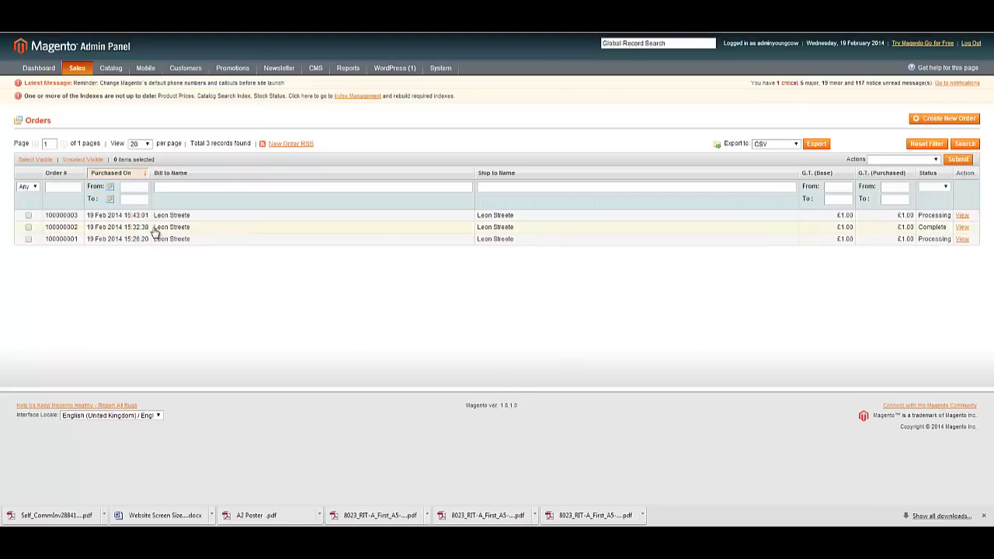
- Open the completed order from the Magento orders list and check its order status
{"action": "left_click", "coordinate": [962, 227]}
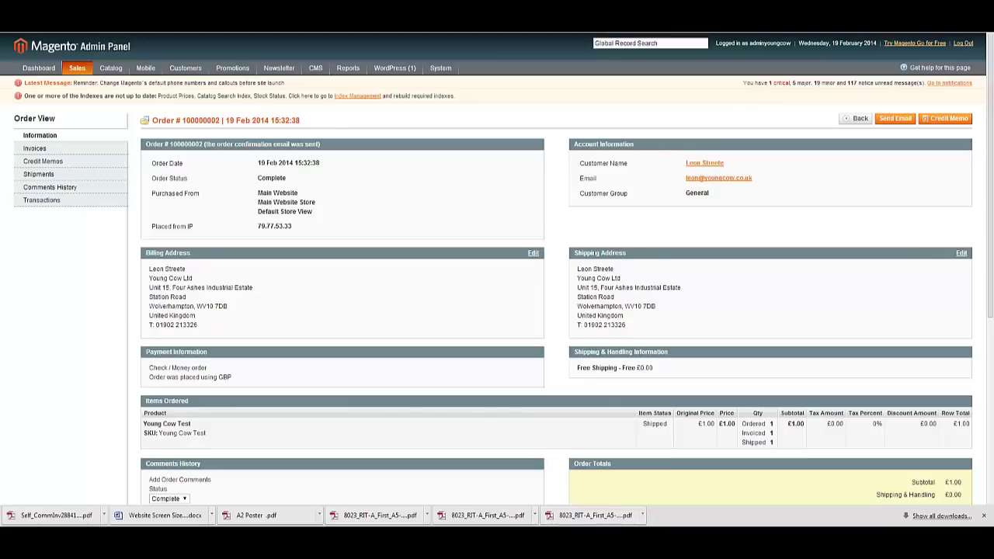
{"action": "double_click", "coordinate": [271, 178]}
{"action": "left_click", "coordinate": [347, 187]}
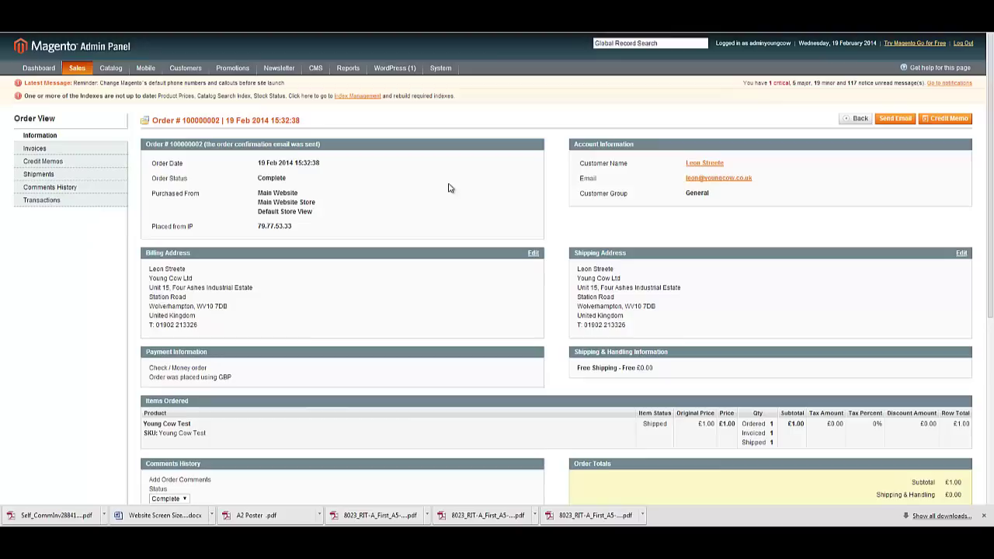
- Start a new credit memo for the completed order and go to its Credit Memo Comments and Refund Totals
{"action": "left_click", "coordinate": [939, 120]}
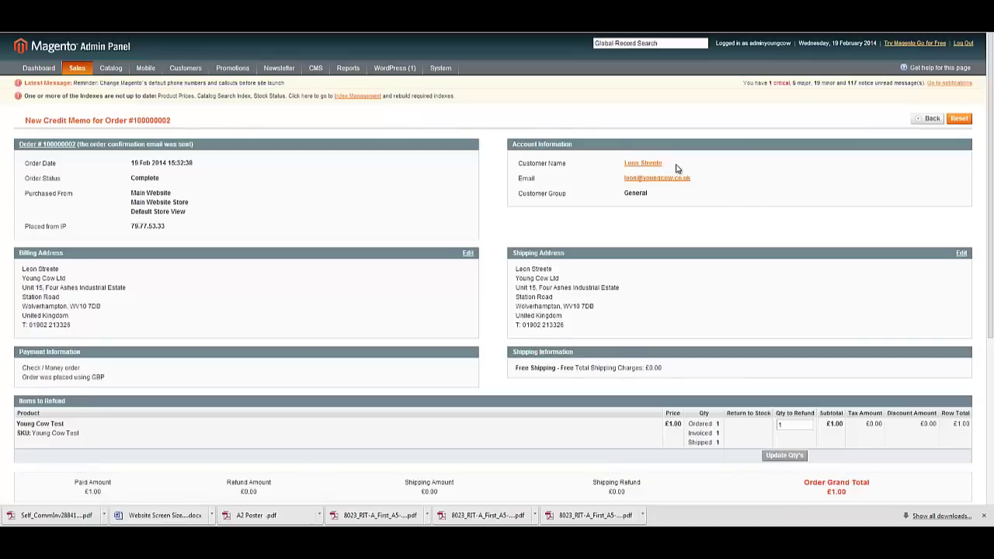
{"action": "left_click_drag", "start_coordinate": [25, 120], "coordinate": [172, 122]}
{"action": "left_click", "coordinate": [141, 121]}
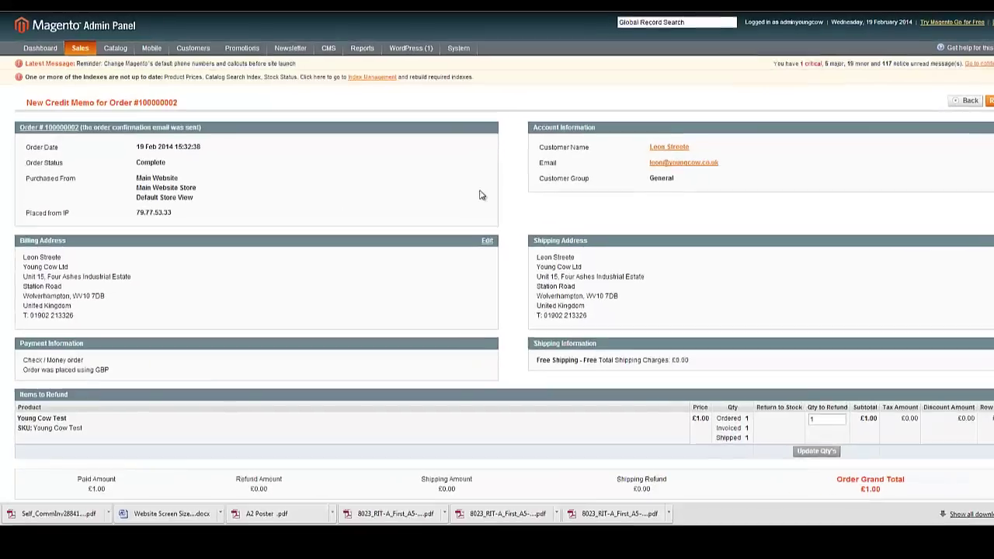
{"action": "scroll", "coordinate": [507, 234], "scroll_direction": "down", "scroll_amount": 3}
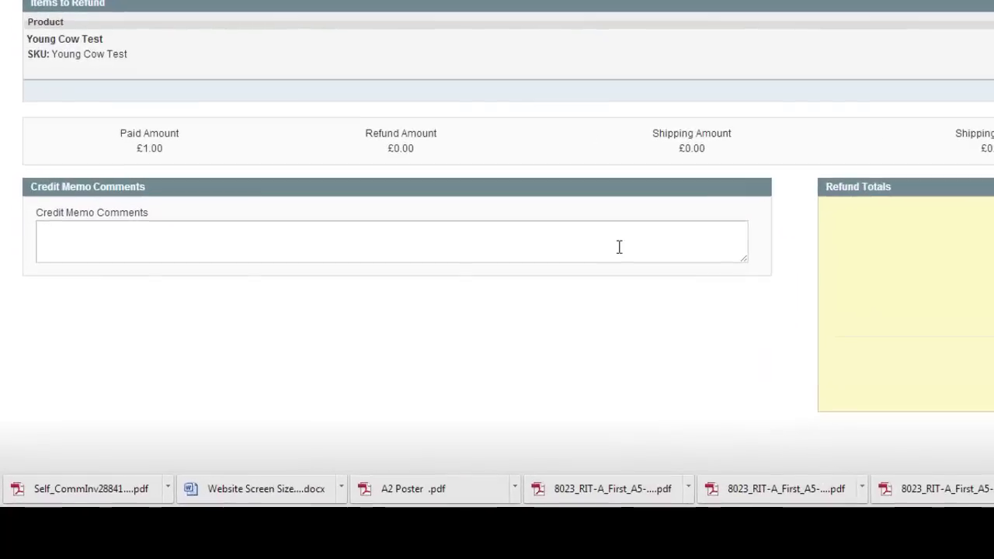
- Enter the credit memo comment "Refunding because of damaged goods."
{"action": "left_click", "coordinate": [619, 247]}
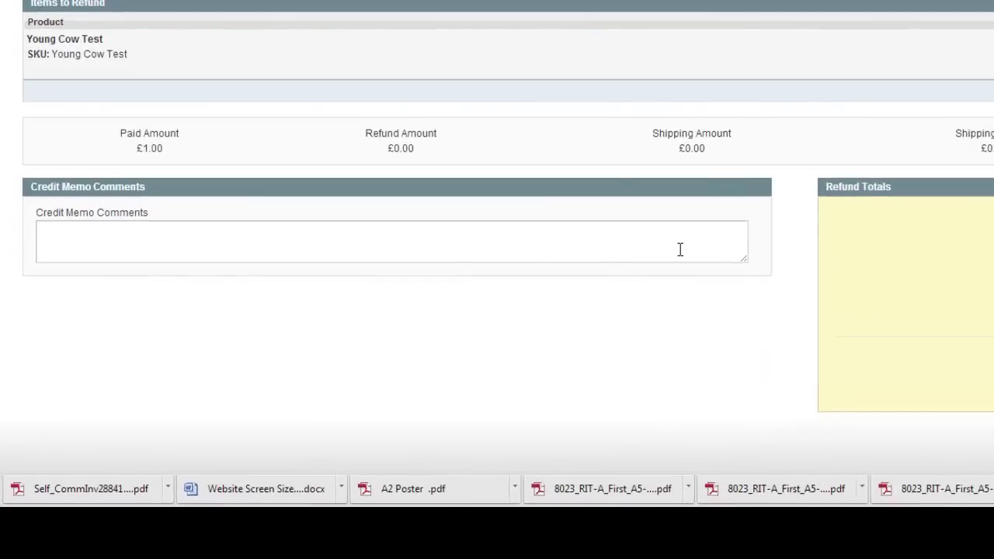
{"action": "type", "text": "Refunding becaus"}
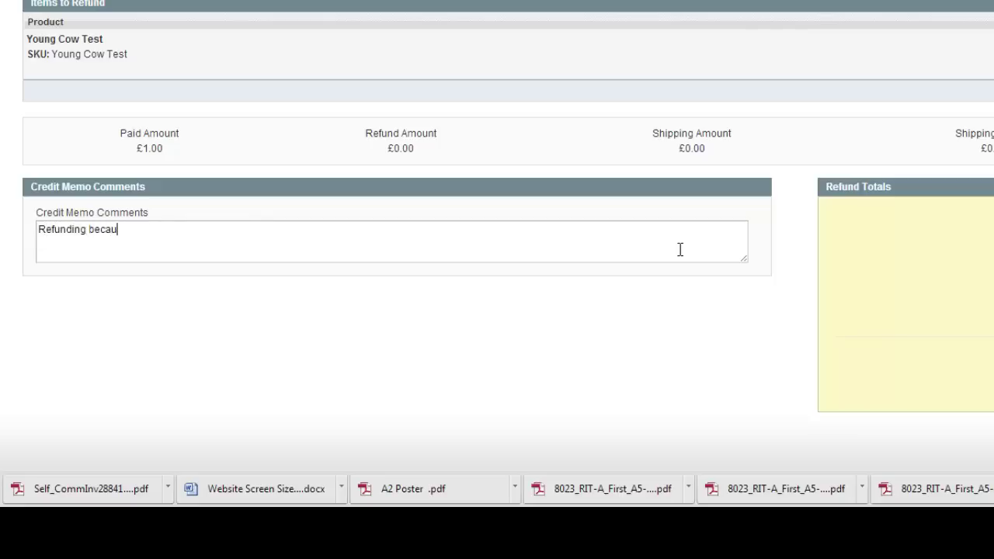
{"action": "type", "text": "e of dma"}
{"action": "key", "text": "BackSpace"}
{"action": "key", "text": "BackSpace"}
{"action": "type", "text": "amaged goods."}
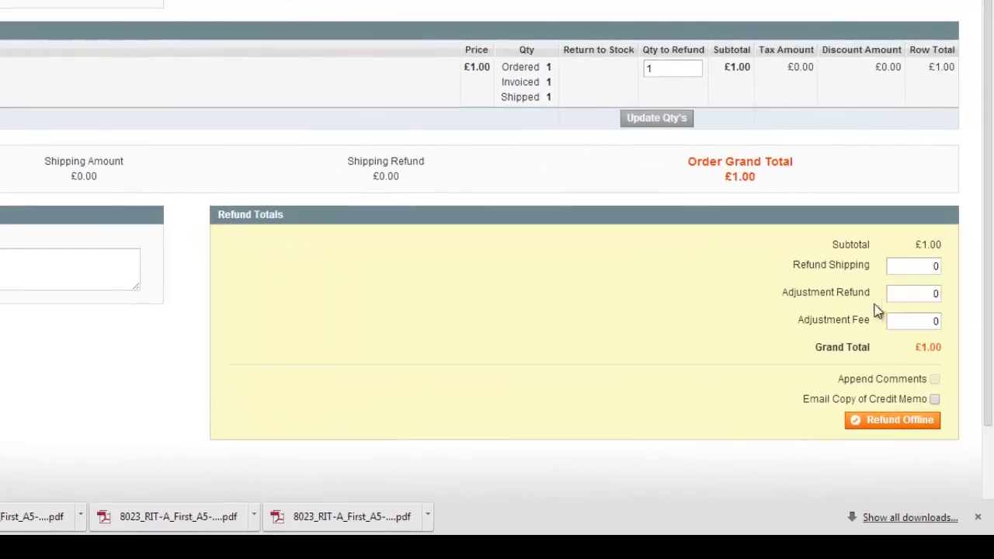
- Set the Adjustment Refund in the Refund Totals to 1.00
{"action": "left_click", "coordinate": [909, 271]}
{"action": "left_click_drag", "start_coordinate": [909, 271], "coordinate": [943, 277]}
{"action": "left_click", "coordinate": [903, 292]}
{"action": "left_click_drag", "start_coordinate": [930, 322], "coordinate": [952, 329]}
{"action": "left_click_drag", "start_coordinate": [922, 295], "coordinate": [953, 306]}
{"action": "type", "text": "10"}
{"action": "key", "text": "BackSpace"}
{"action": "type", "text": ".00"}
- Try to refund the order offline with an emailed copy of the credit memo and the comments appended
{"action": "left_click", "coordinate": [934, 400]}
{"action": "left_click", "coordinate": [934, 380]}
{"action": "left_click", "coordinate": [907, 426]}
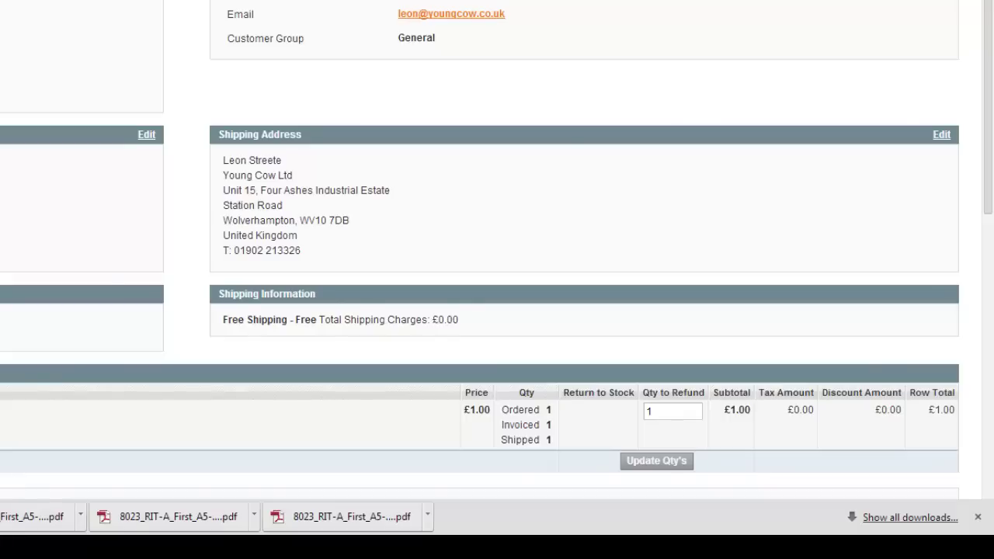
- Refund the order offline without any adjustment, emailing a copy of the credit memo with the comments appended
{"action": "scroll", "coordinate": [659, 269], "scroll_direction": "down", "scroll_amount": 6}
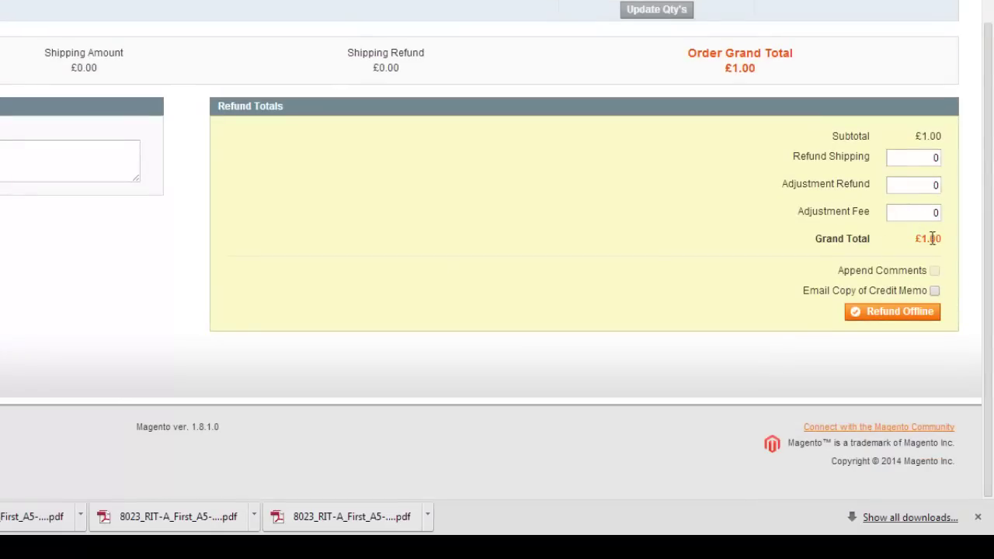
{"action": "left_click_drag", "start_coordinate": [942, 243], "coordinate": [930, 240]}
{"action": "left_click", "coordinate": [927, 188]}
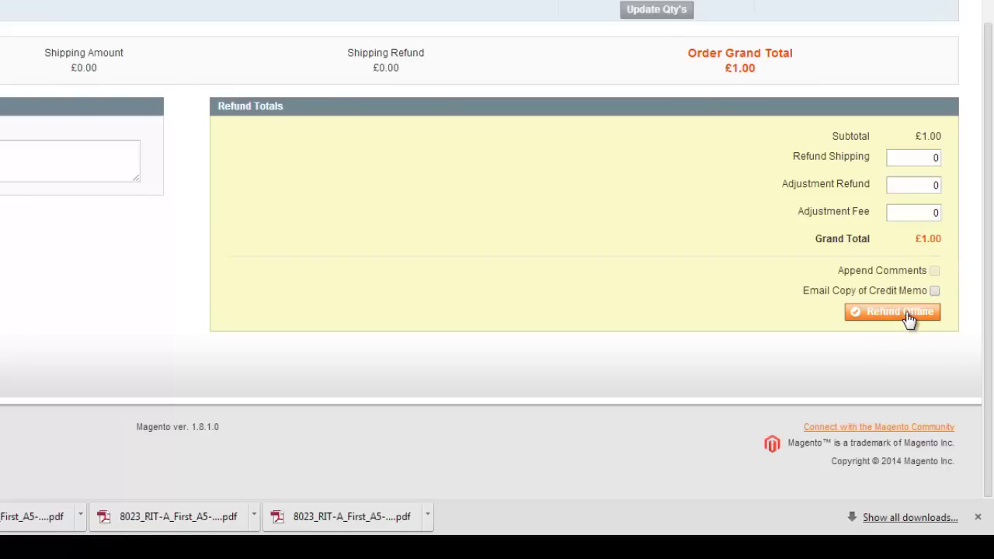
{"action": "left_click", "coordinate": [934, 290]}
{"action": "left_click", "coordinate": [935, 270]}
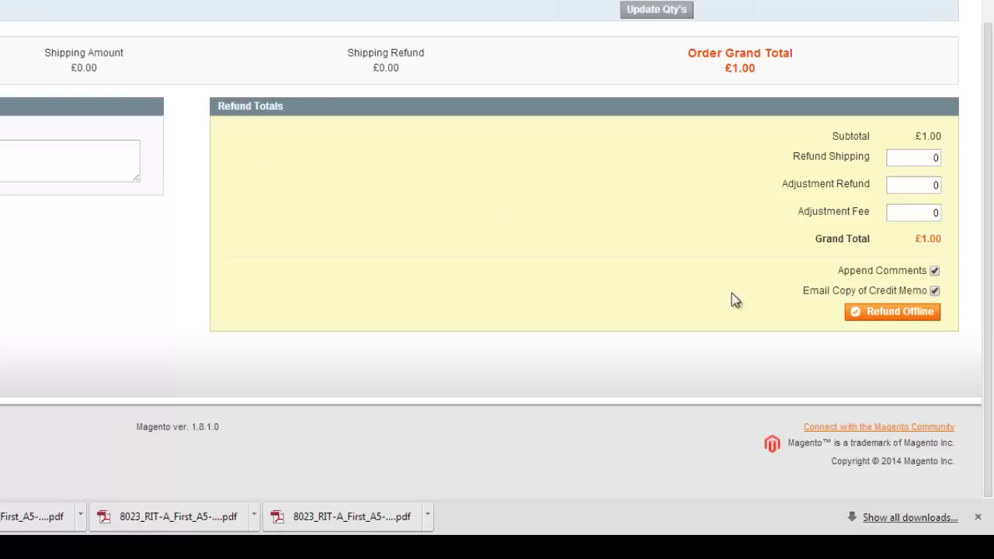
{"action": "left_click", "coordinate": [904, 315]}
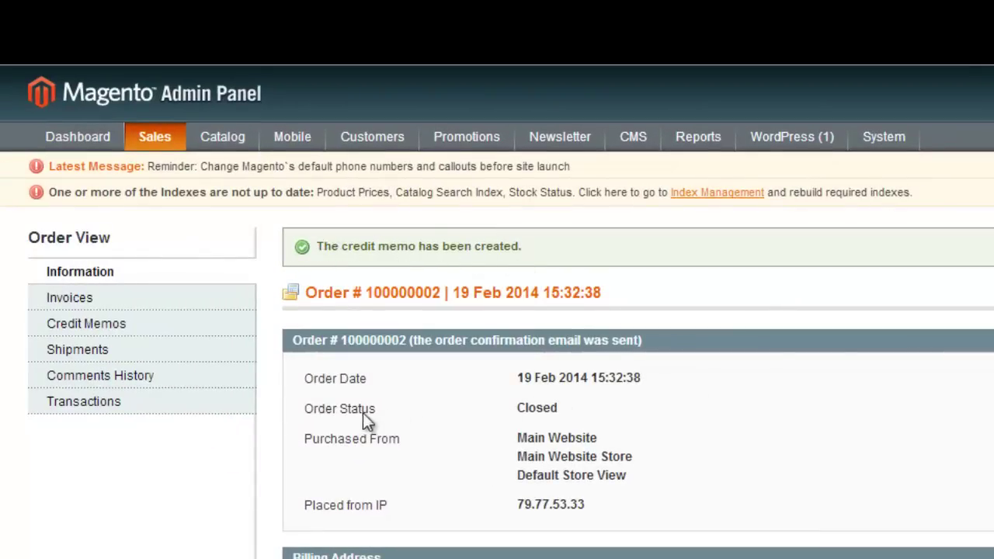
- Check the refunded order's status and review its invoices, credit memos, shipments, comments history and transactions
{"action": "double_click", "coordinate": [538, 410]}
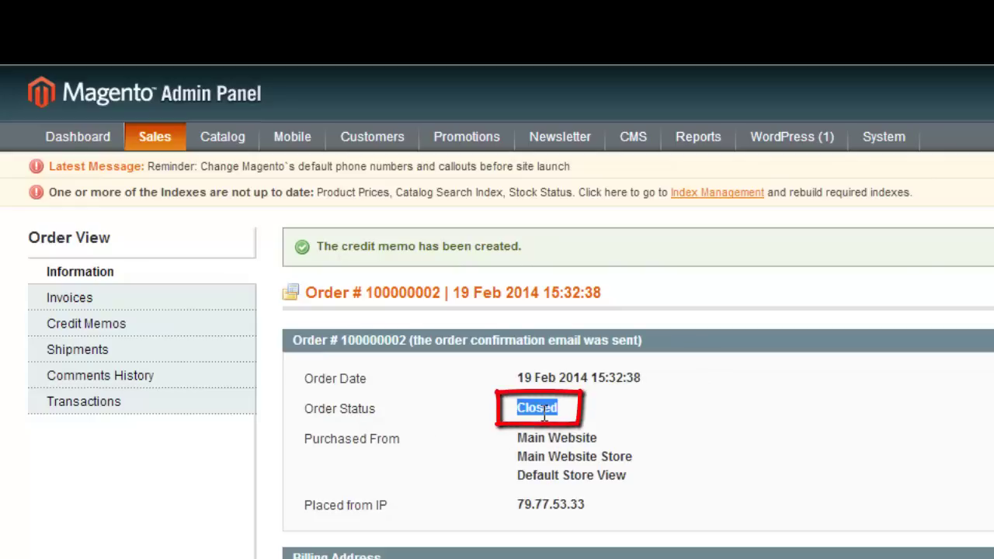
{"action": "left_click", "coordinate": [537, 412]}
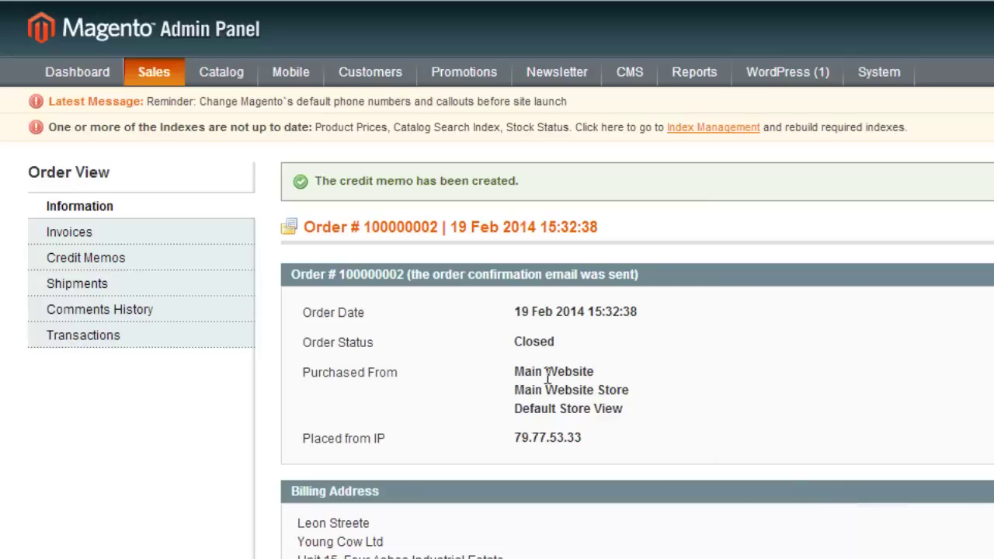
{"action": "left_click", "coordinate": [200, 233]}
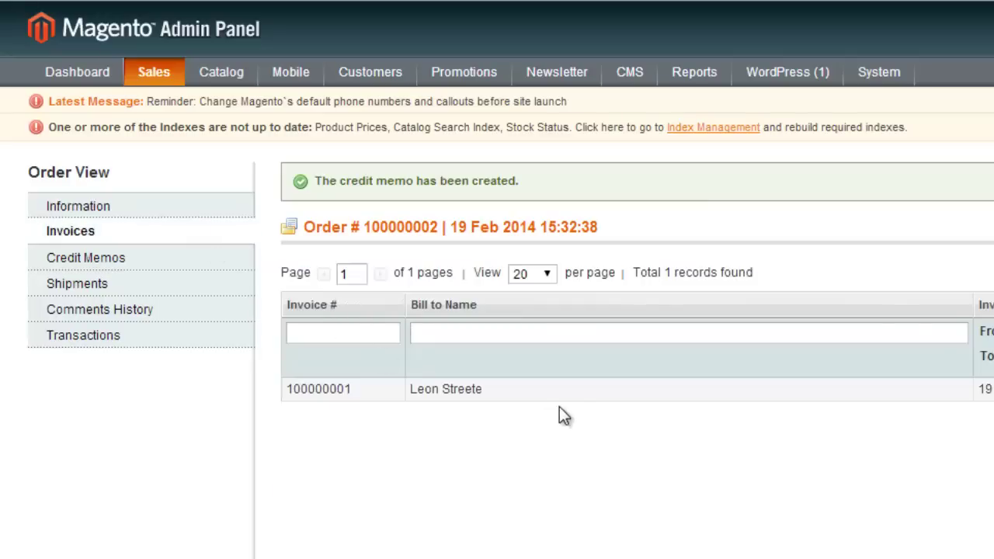
{"action": "left_click", "coordinate": [128, 262]}
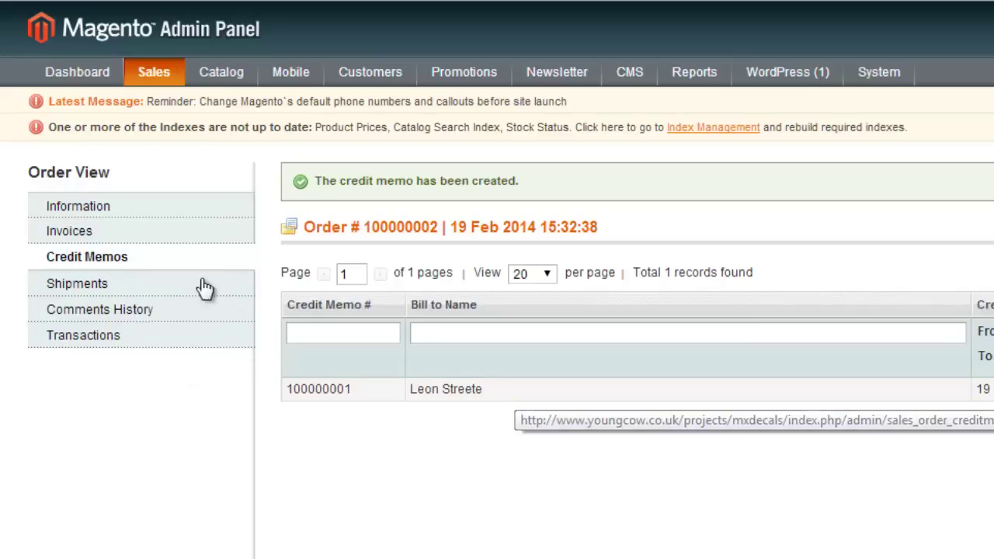
{"action": "left_click", "coordinate": [150, 287]}
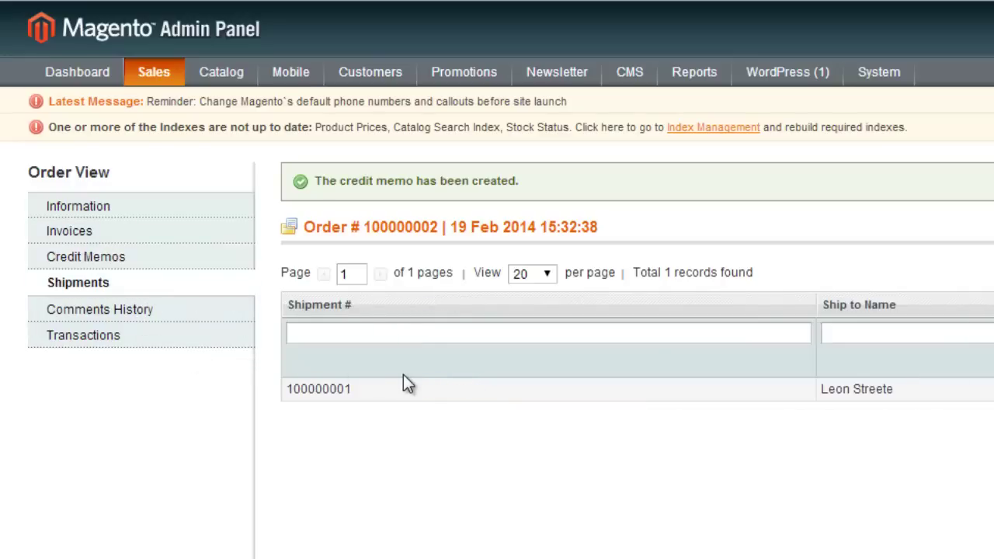
{"action": "left_click", "coordinate": [147, 314]}
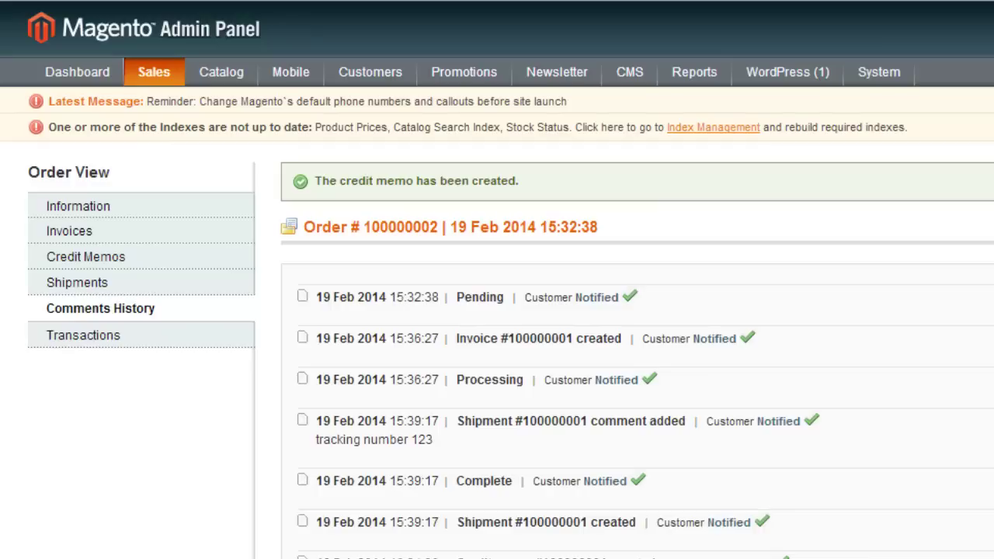
{"action": "left_click", "coordinate": [169, 337]}
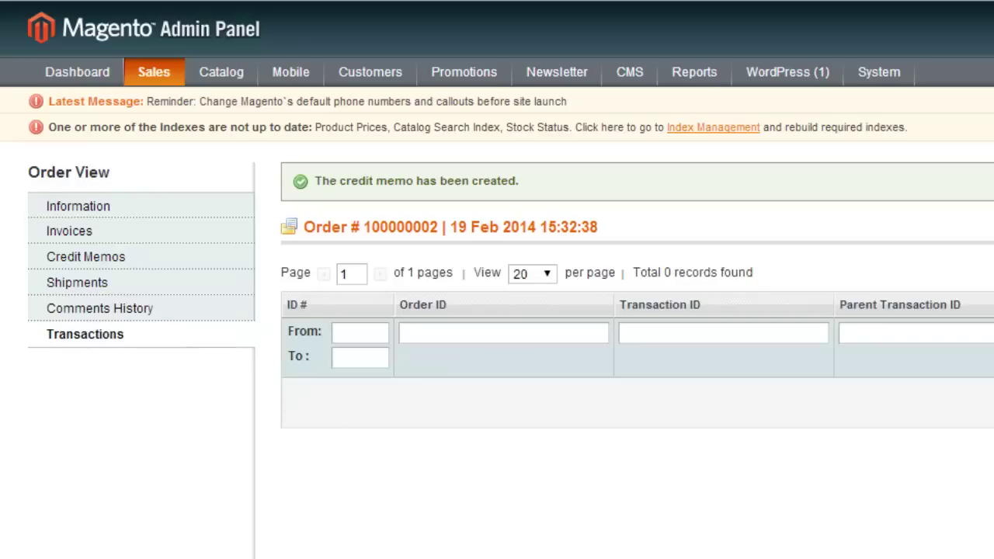
{"action": "left_click", "coordinate": [172, 309]}
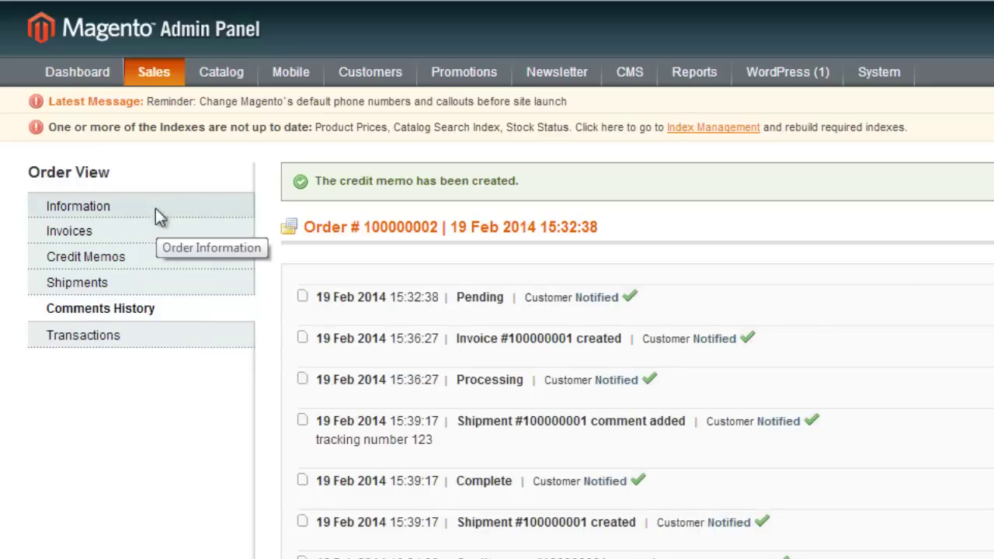
{"action": "left_click", "coordinate": [156, 208]}
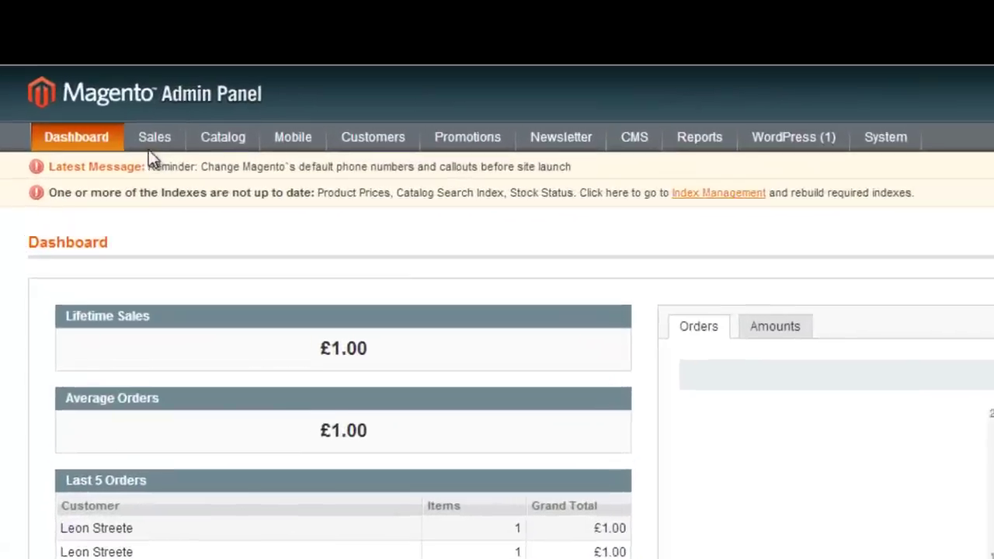
- Open the sales orders list from the dashboard
{"action": "mouse_move", "coordinate": [102, 91]}
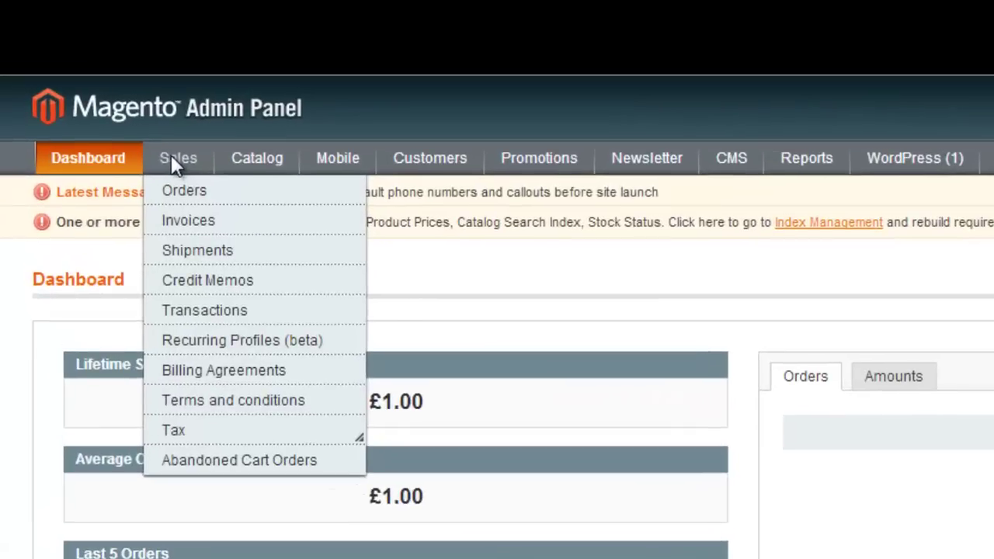
{"action": "left_click", "coordinate": [180, 192]}
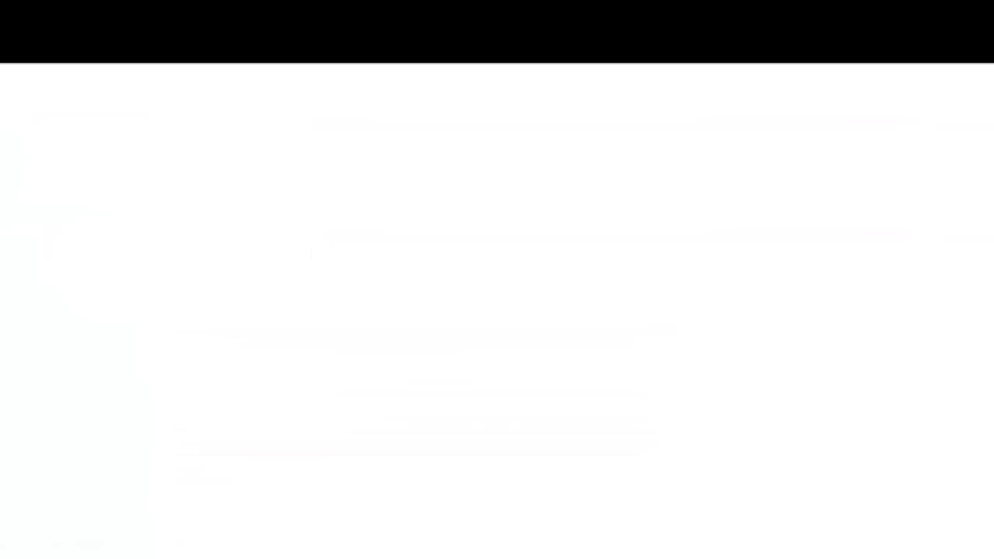